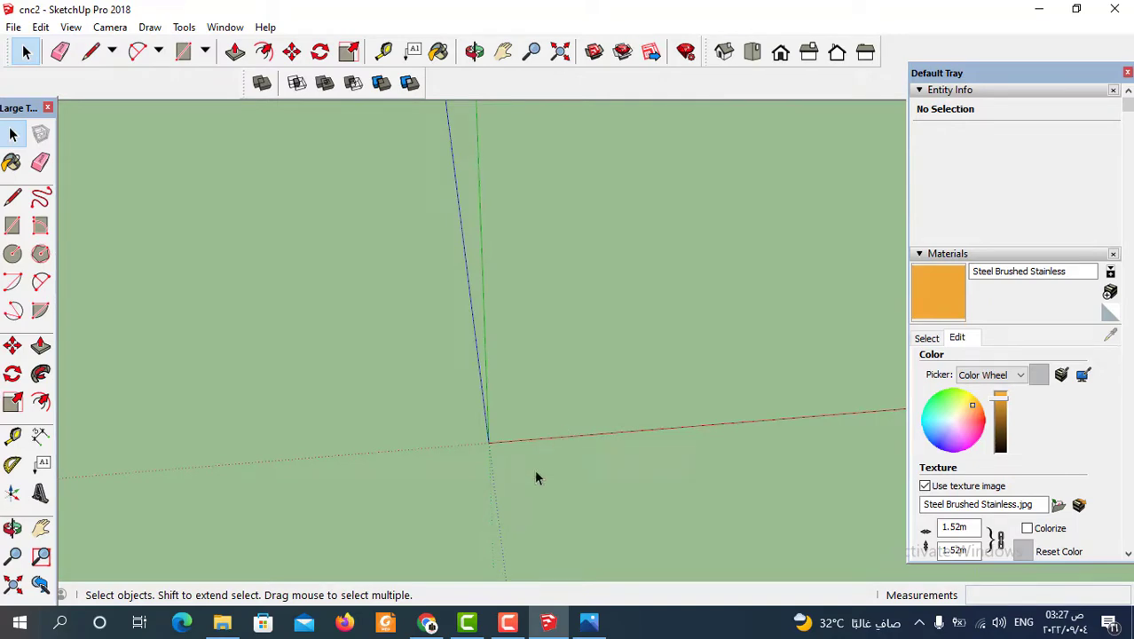
Switch from SketchUp to the browser showing Convertio's JPG-to-DXF converter.
{"action": "left_click", "coordinate": [428, 623]}
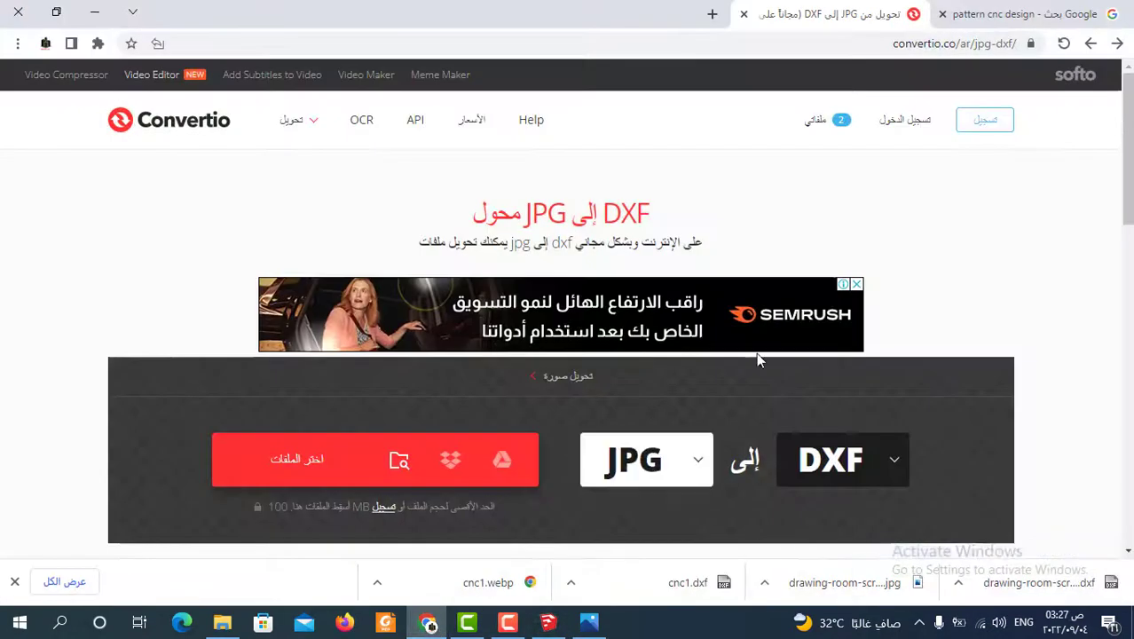
Return to the 'pattern cnc design' Google Images results and scroll back to the top.
{"action": "left_click", "coordinate": [1021, 14]}
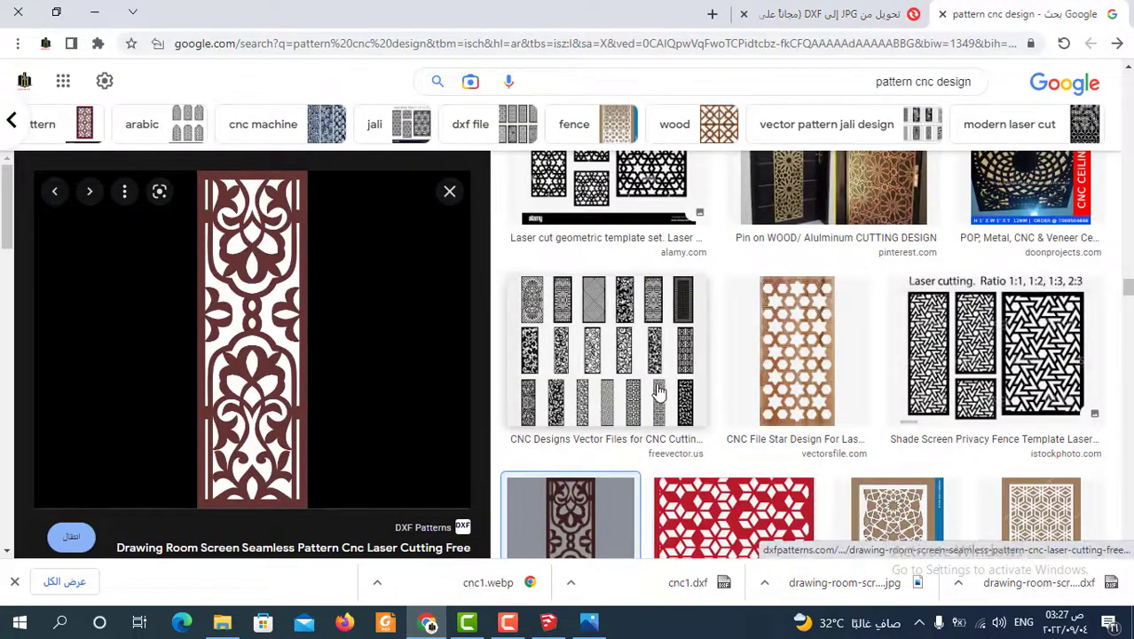
{"action": "scroll", "coordinate": [701, 248], "scroll_direction": "up", "scroll_amount": 2}
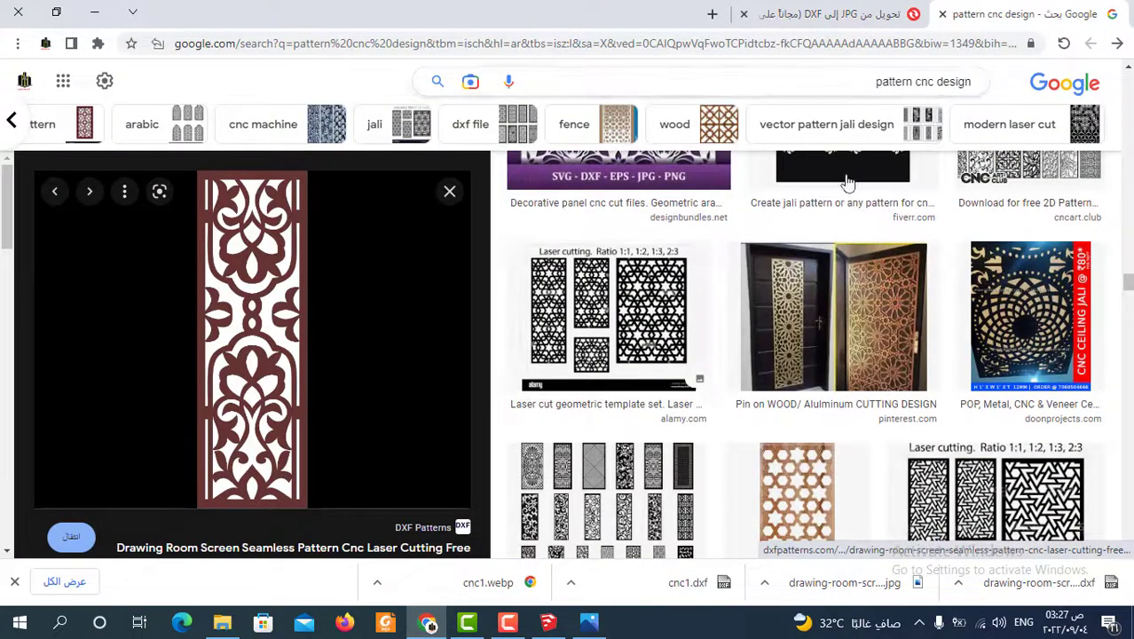
{"action": "scroll", "coordinate": [799, 240], "scroll_direction": "up", "scroll_amount": 3}
{"action": "scroll", "coordinate": [754, 297], "scroll_direction": "up", "scroll_amount": 3}
{"action": "scroll", "coordinate": [764, 317], "scroll_direction": "up", "scroll_amount": 3}
{"action": "scroll", "coordinate": [788, 322], "scroll_direction": "up", "scroll_amount": 3}
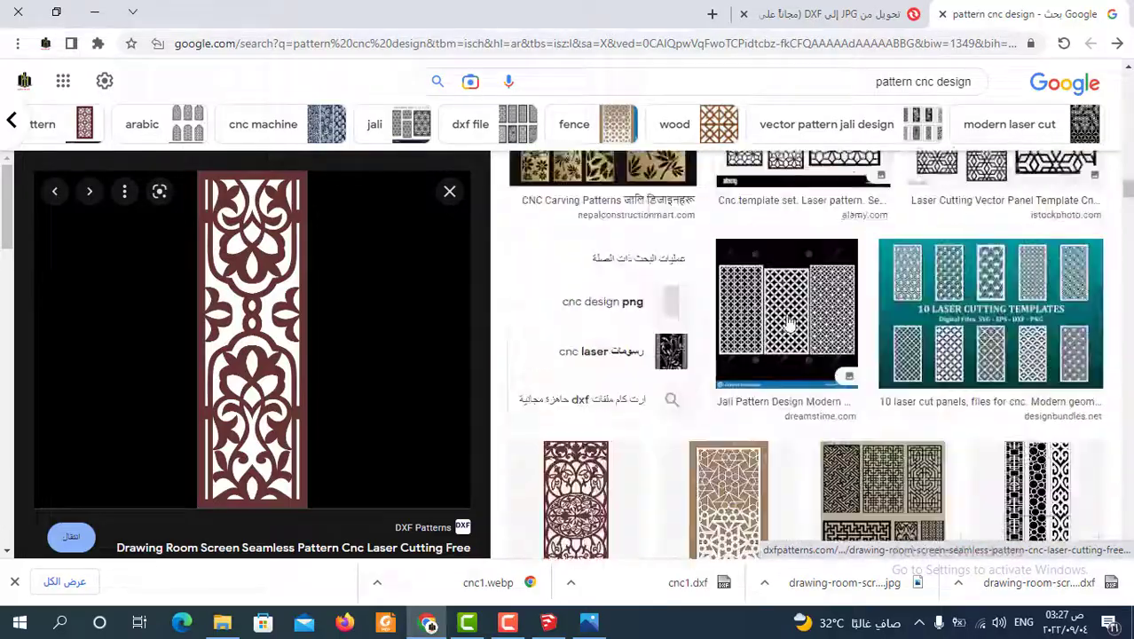
{"action": "scroll", "coordinate": [787, 325], "scroll_direction": "up", "scroll_amount": 1}
{"action": "scroll", "coordinate": [781, 333], "scroll_direction": "up", "scroll_amount": 3}
{"action": "scroll", "coordinate": [776, 341], "scroll_direction": "up", "scroll_amount": 3}
{"action": "scroll", "coordinate": [777, 339], "scroll_direction": "up", "scroll_amount": 3}
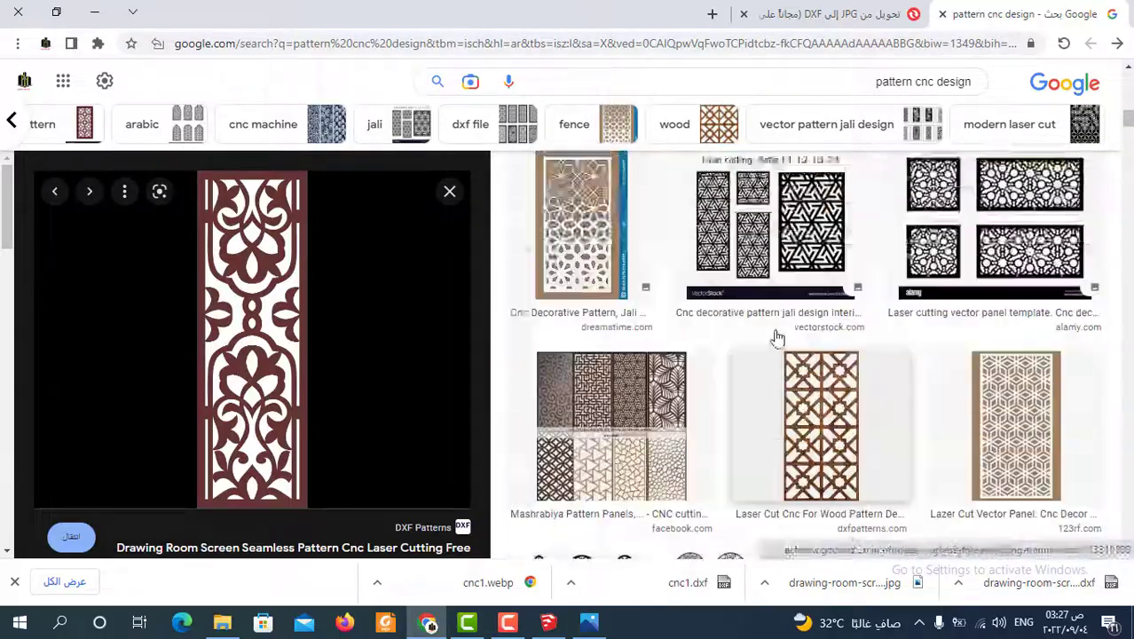
{"action": "scroll", "coordinate": [777, 338], "scroll_direction": "up", "scroll_amount": 3}
{"action": "scroll", "coordinate": [763, 320], "scroll_direction": "up", "scroll_amount": 3}
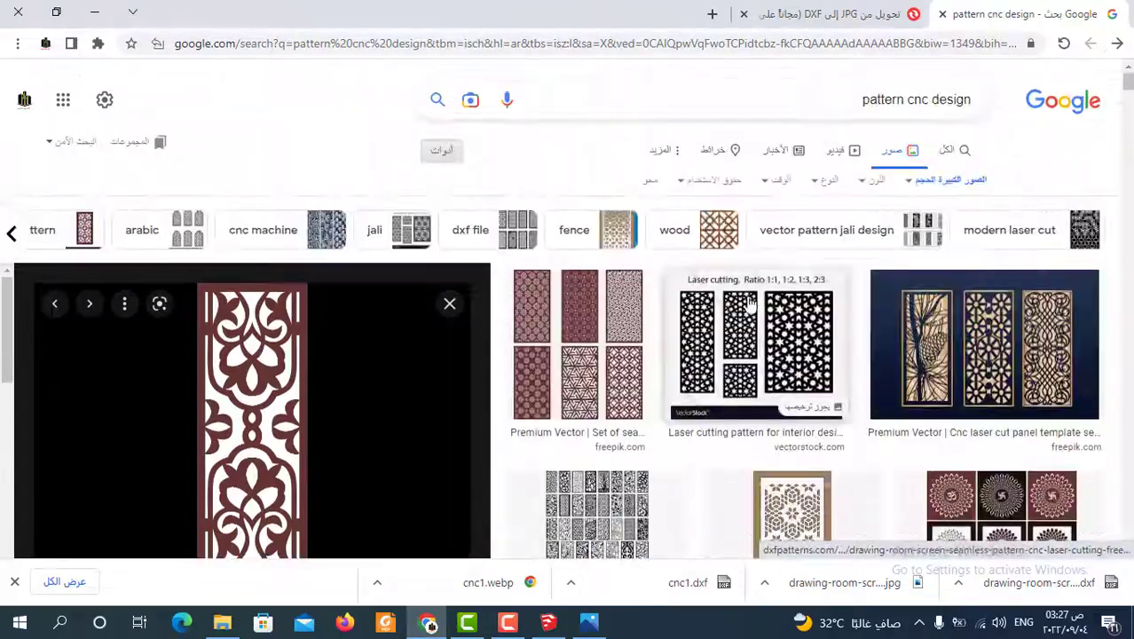
Show the search Tools filters and check the image Size options, then close them.
{"action": "left_click", "coordinate": [449, 153]}
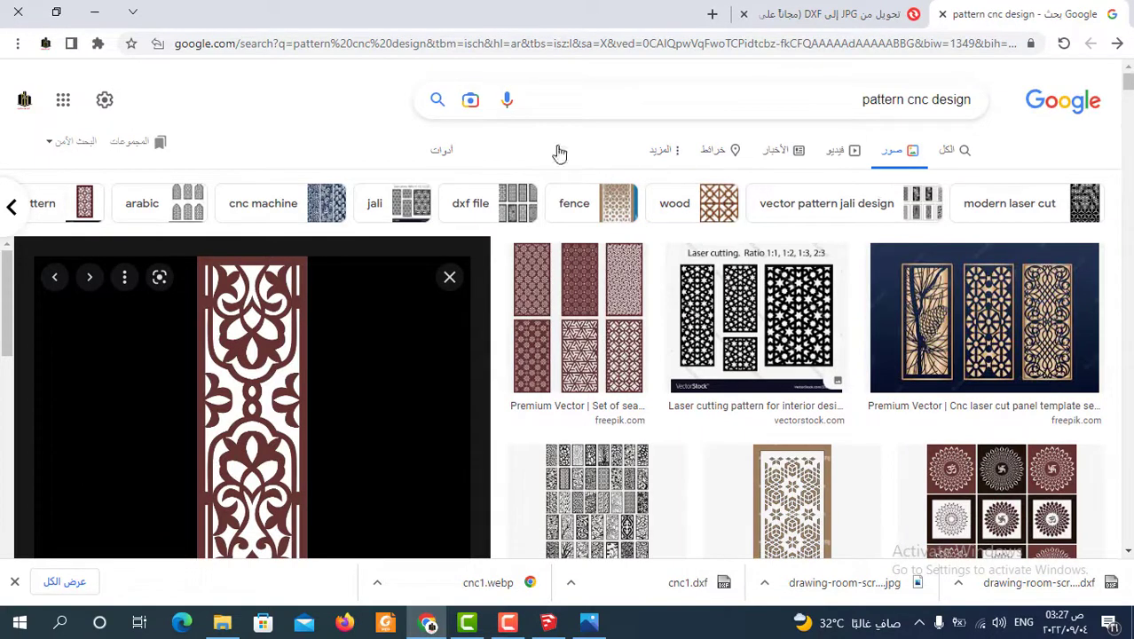
{"action": "left_click", "coordinate": [449, 152]}
{"action": "left_click", "coordinate": [912, 181]}
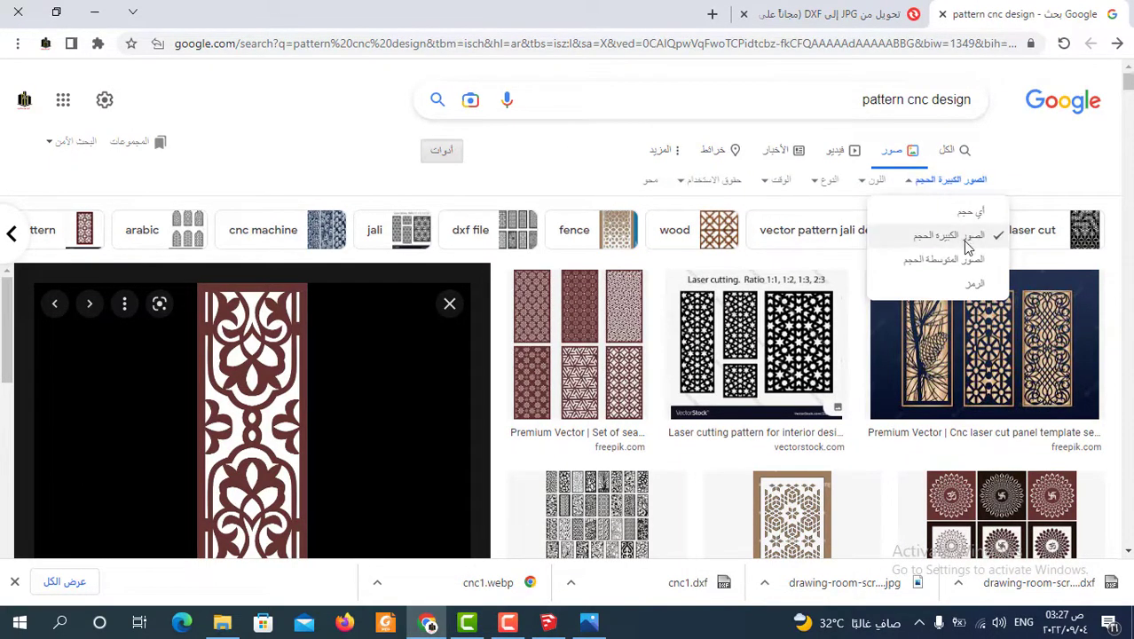
{"action": "left_click", "coordinate": [1045, 151]}
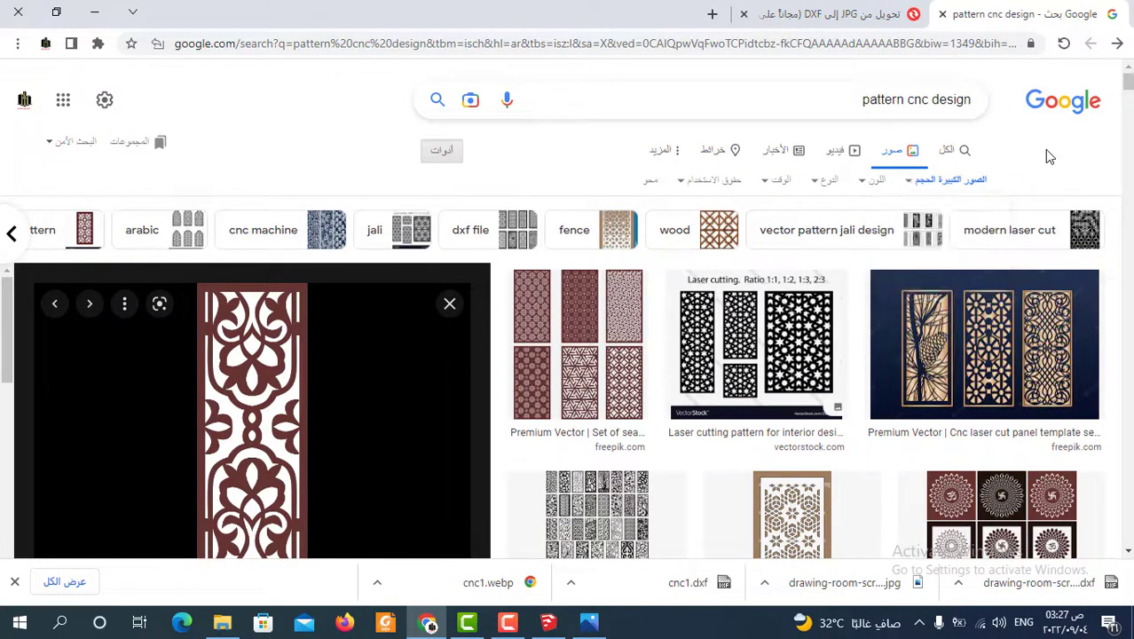
{"action": "scroll", "coordinate": [829, 168], "scroll_direction": "down", "scroll_amount": 3}
{"action": "scroll", "coordinate": [828, 169], "scroll_direction": "down", "scroll_amount": 1}
{"action": "scroll", "coordinate": [829, 169], "scroll_direction": "up", "scroll_amount": 3}
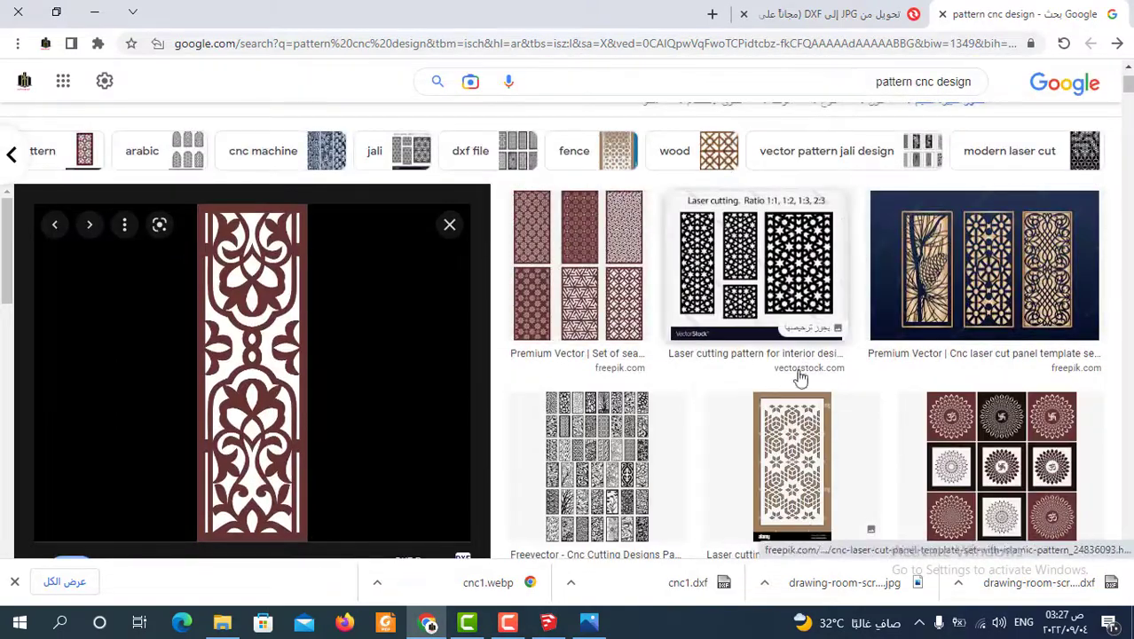
{"action": "scroll", "coordinate": [746, 373], "scroll_direction": "down", "scroll_amount": 1}
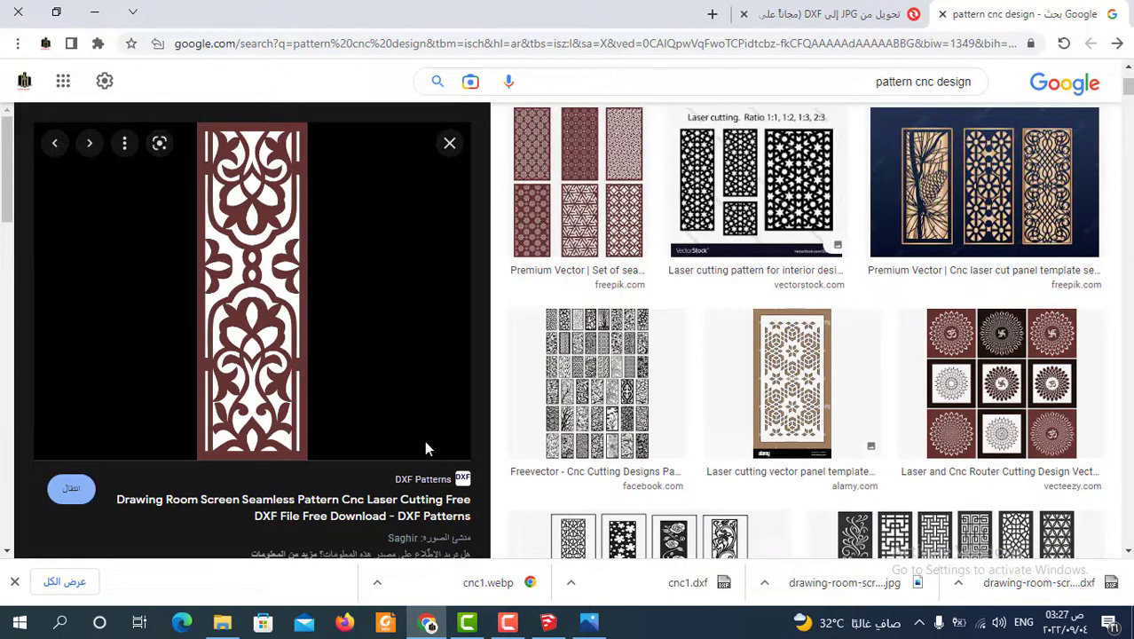
Go back to the 'jpg to cad' search results and reopen Convertio's JPG to DXF converter.
{"action": "left_click", "coordinate": [830, 14]}
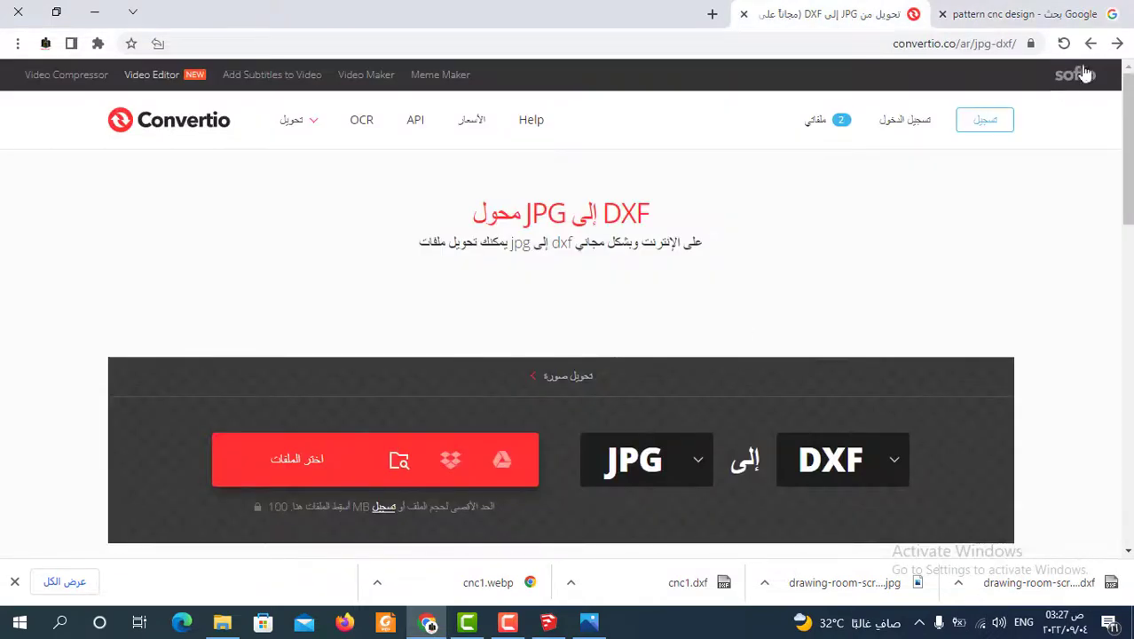
{"action": "left_click", "coordinate": [1118, 43]}
{"action": "left_click", "coordinate": [1118, 45]}
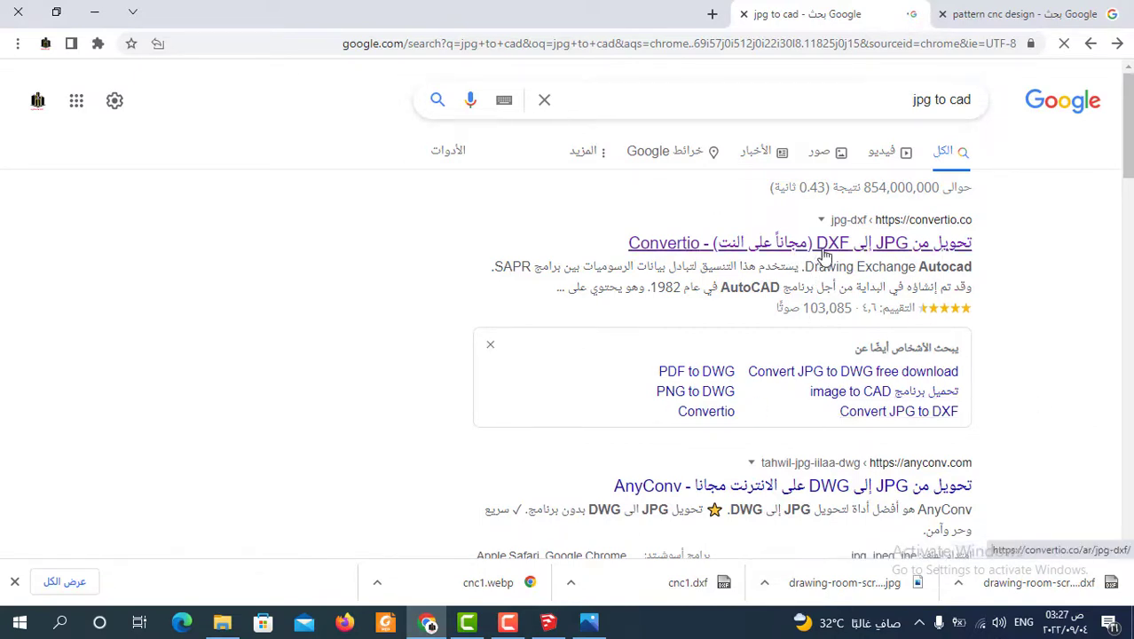
{"action": "left_click", "coordinate": [823, 256]}
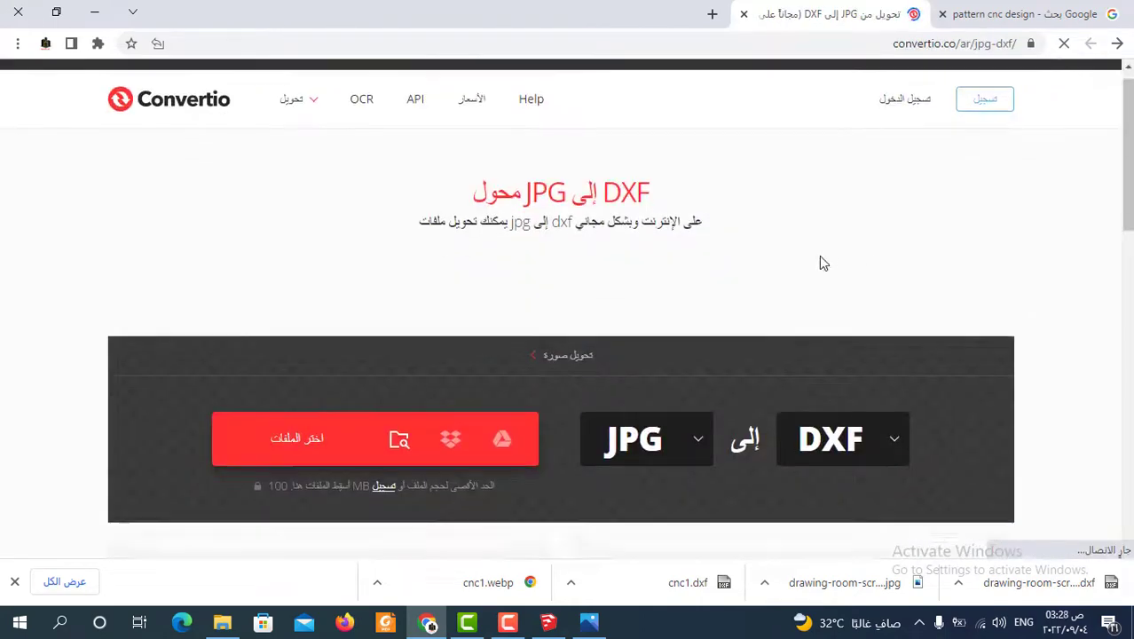
{"action": "scroll", "coordinate": [711, 240], "scroll_direction": "down", "scroll_amount": 2}
{"action": "scroll", "coordinate": [680, 230], "scroll_direction": "up", "scroll_amount": 2}
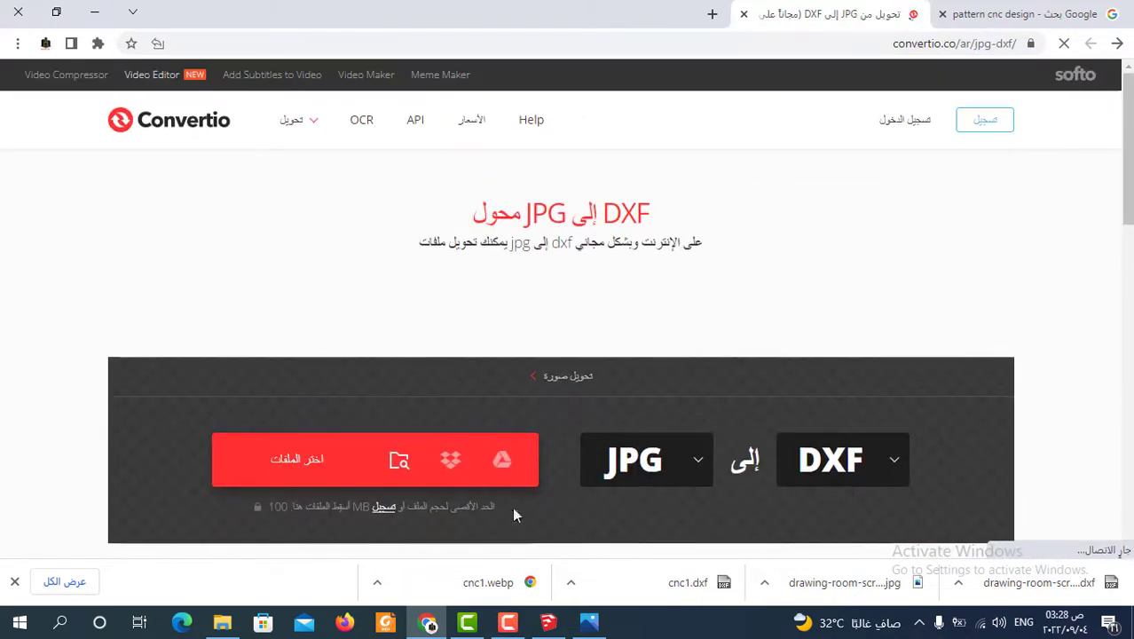
Upload the drawing-room screen pattern JPG to Convertio, then close the converter tab.
{"action": "left_click", "coordinate": [319, 472]}
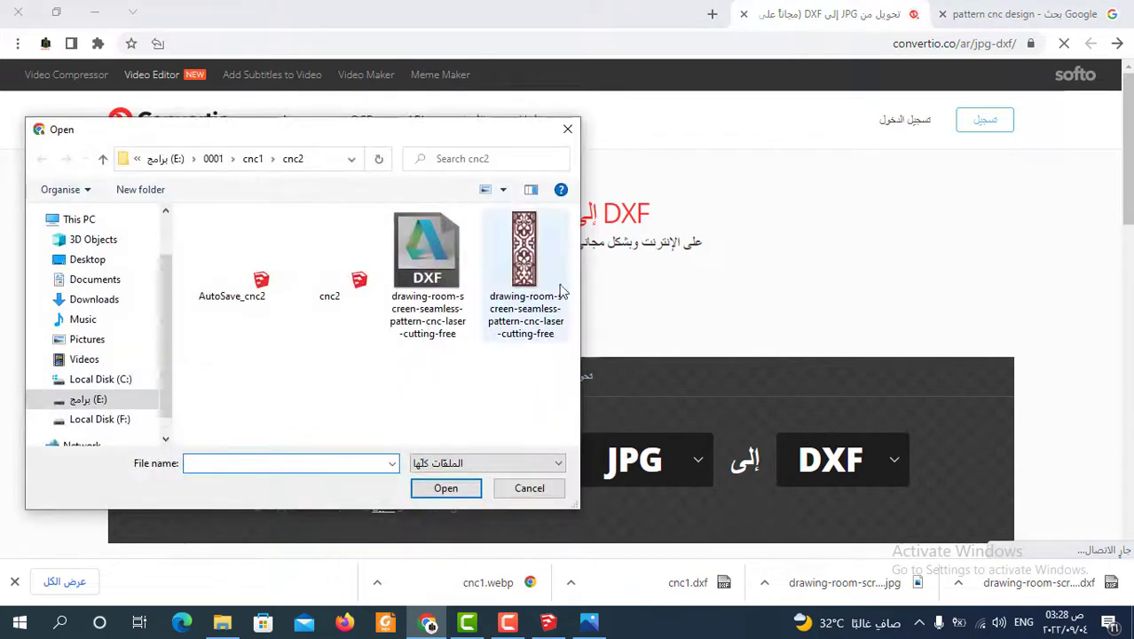
{"action": "left_click", "coordinate": [535, 280]}
{"action": "left_click", "coordinate": [448, 490]}
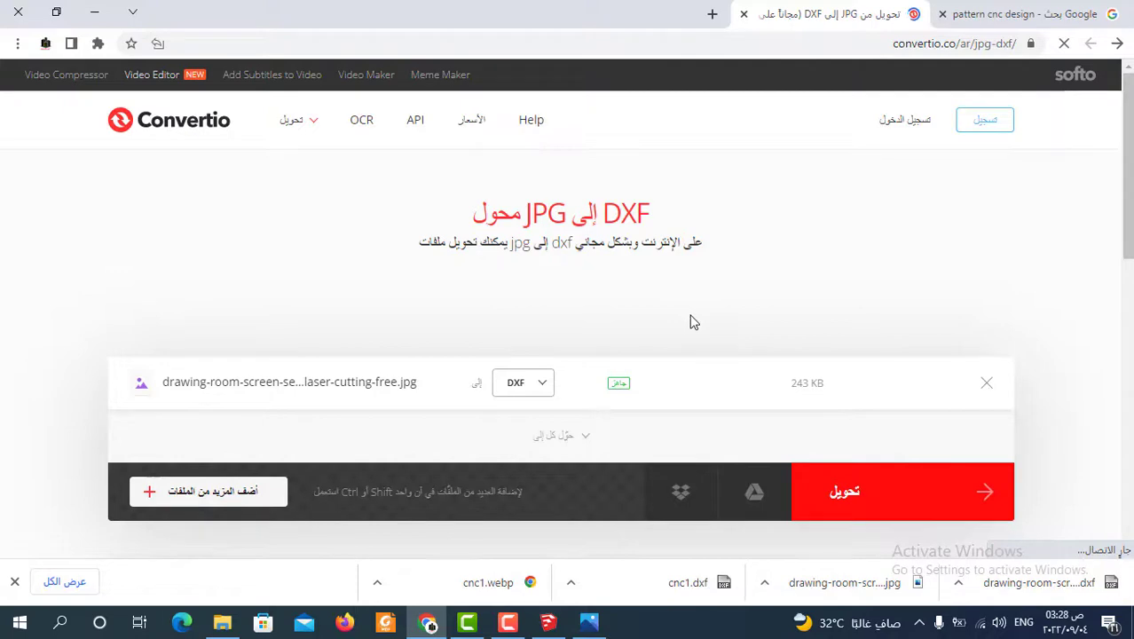
{"action": "scroll", "coordinate": [799, 399], "scroll_direction": "down", "scroll_amount": 2}
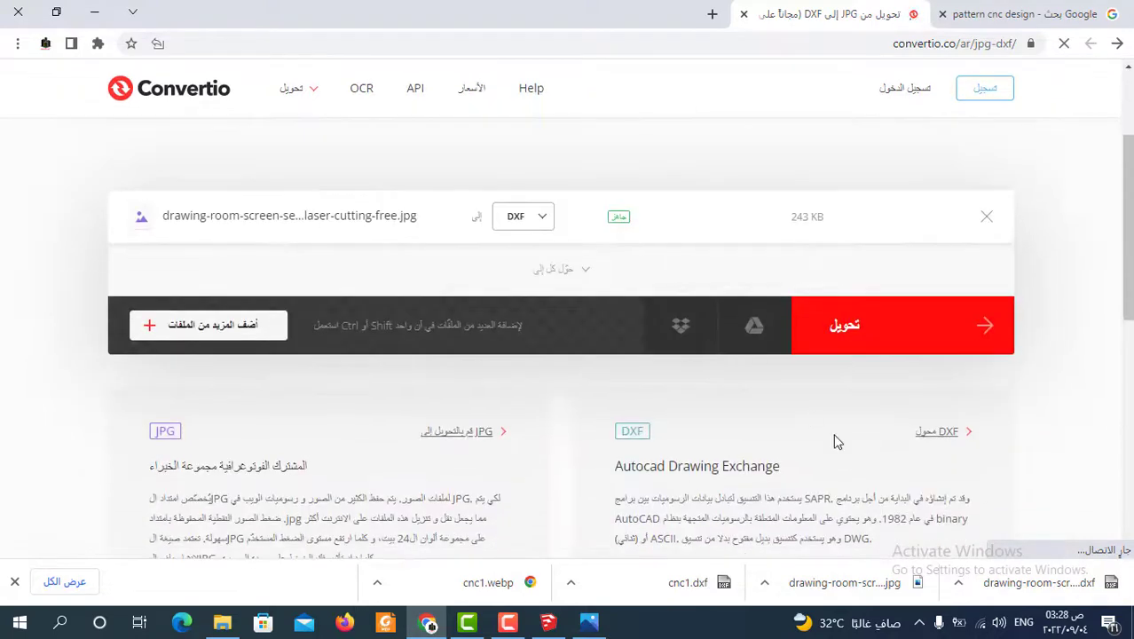
{"action": "scroll", "coordinate": [834, 444], "scroll_direction": "up", "scroll_amount": 2}
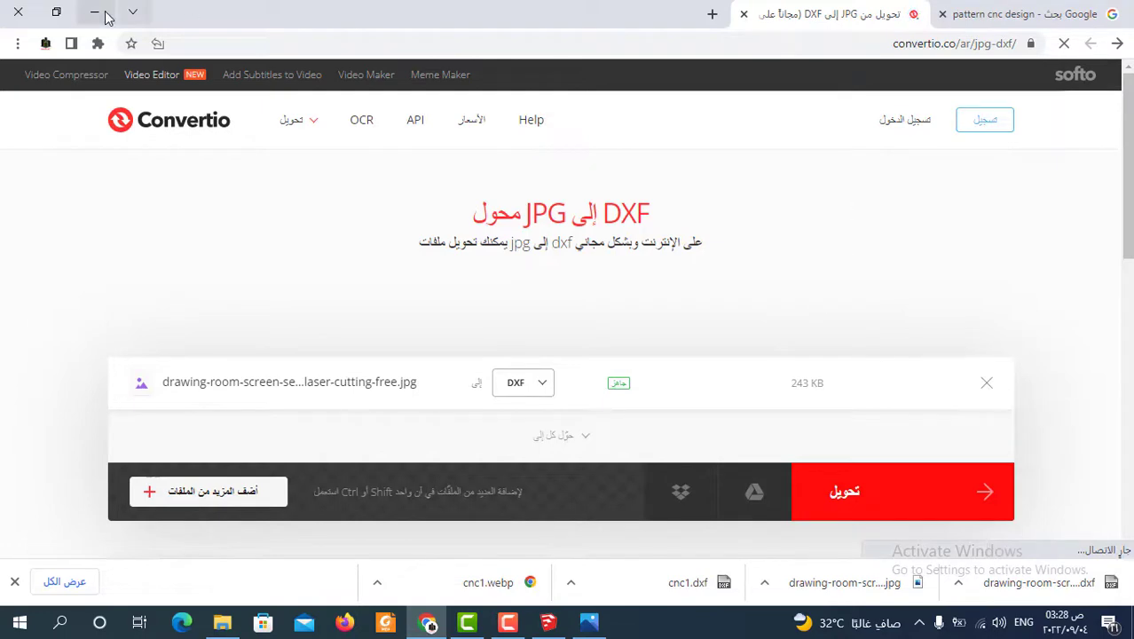
{"action": "left_click", "coordinate": [744, 14]}
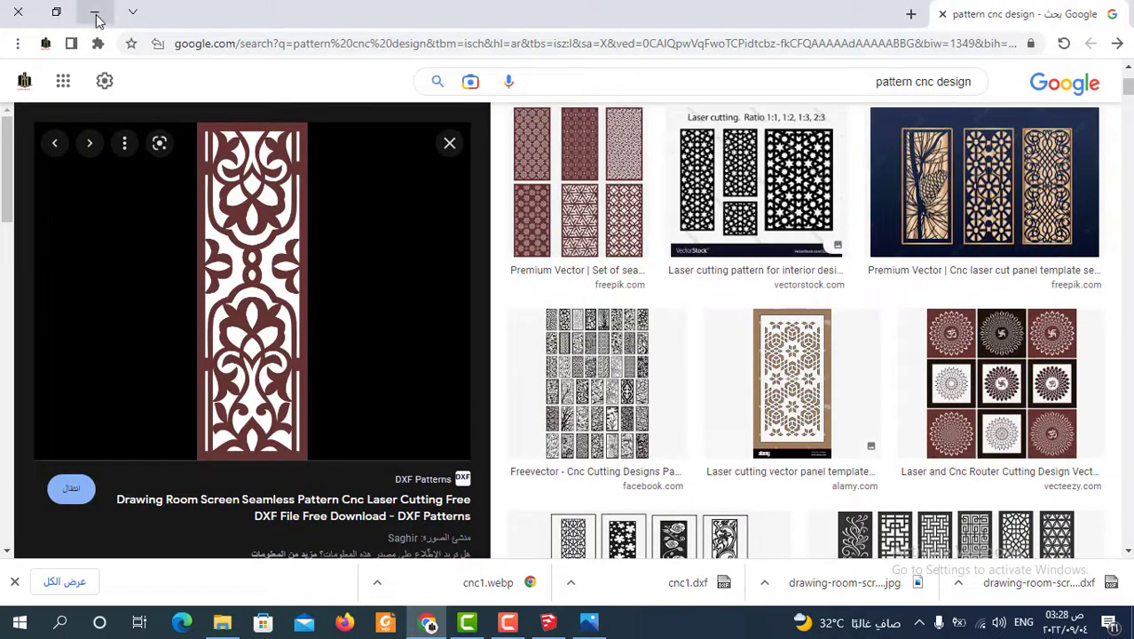
Import the drawing-room screen pattern DXF into SketchUp as an AutoCAD file.
{"action": "left_click", "coordinate": [94, 12]}
{"action": "mouse_move", "coordinate": [475, 349]}
{"action": "middle_mouse_down"}
{"action": "mouse_move", "coordinate": [577, 427]}
{"action": "mouse_move", "coordinate": [381, 396]}
{"action": "mouse_move", "coordinate": [443, 458]}
{"action": "mouse_move", "coordinate": [539, 373]}
{"action": "mouse_move", "coordinate": [386, 234]}
{"action": "middle_mouse_up"}
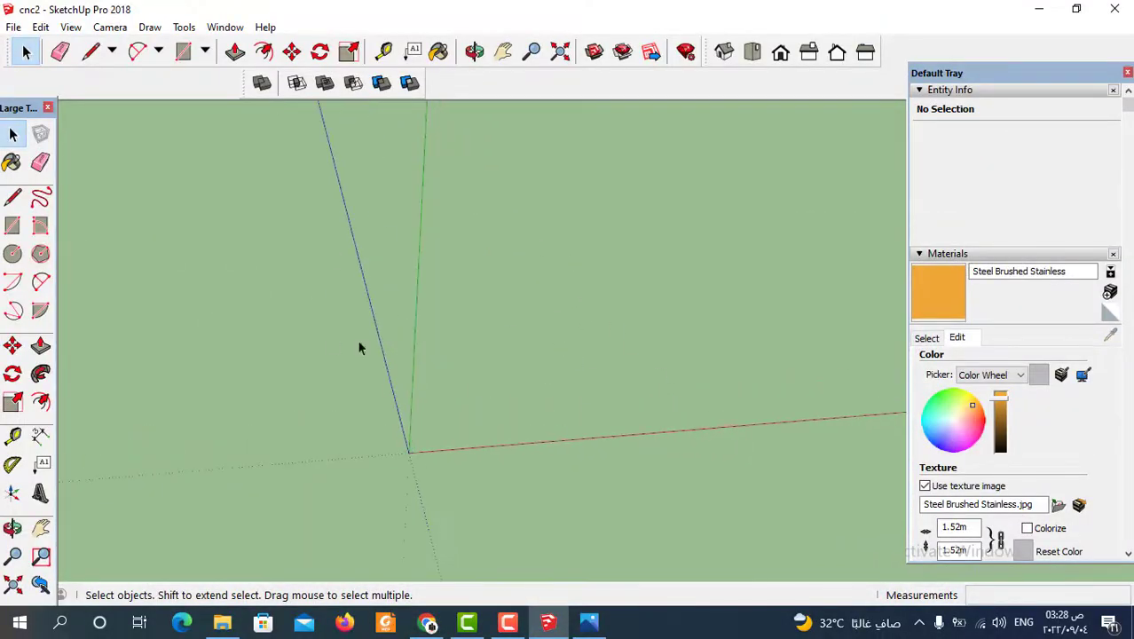
{"action": "left_click", "coordinate": [11, 27]}
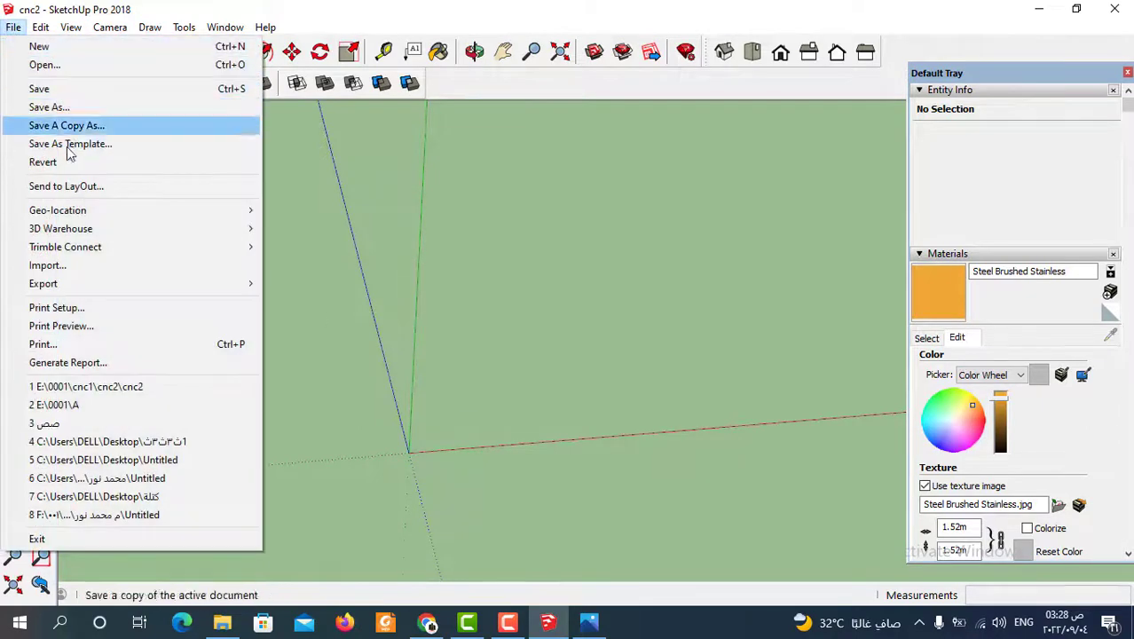
{"action": "left_click", "coordinate": [49, 265]}
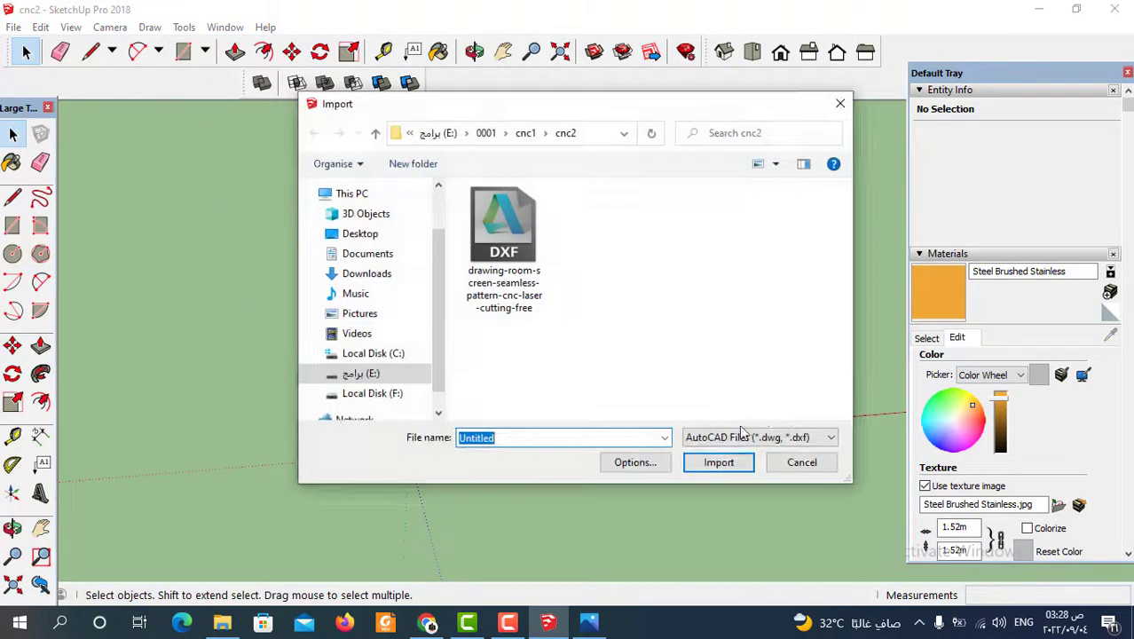
{"action": "left_click", "coordinate": [761, 437]}
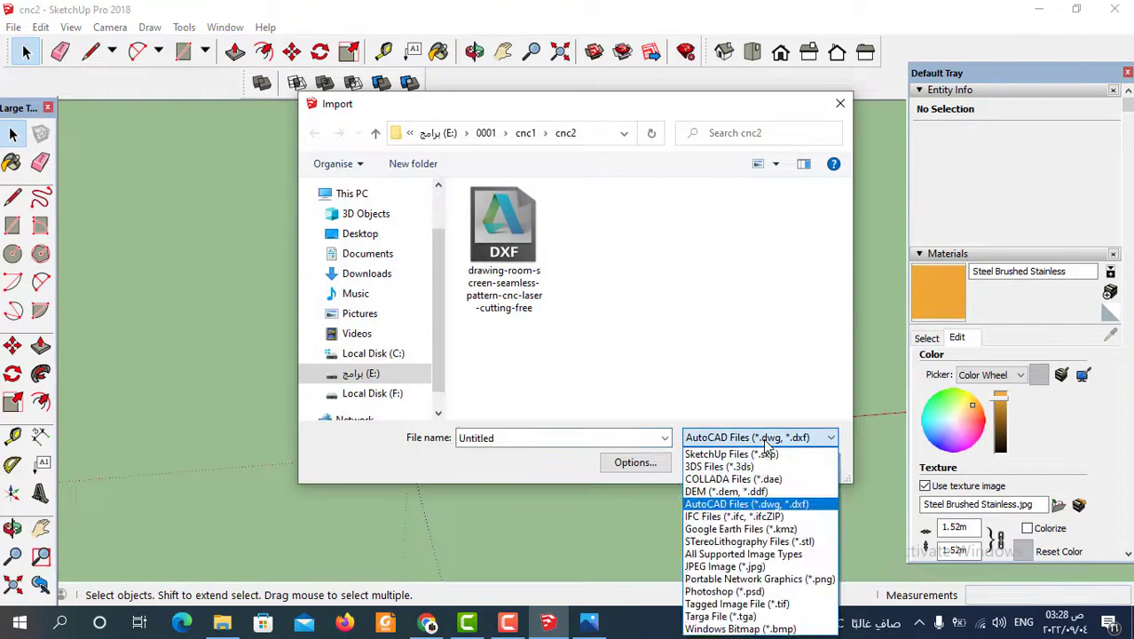
{"action": "left_click", "coordinate": [761, 506]}
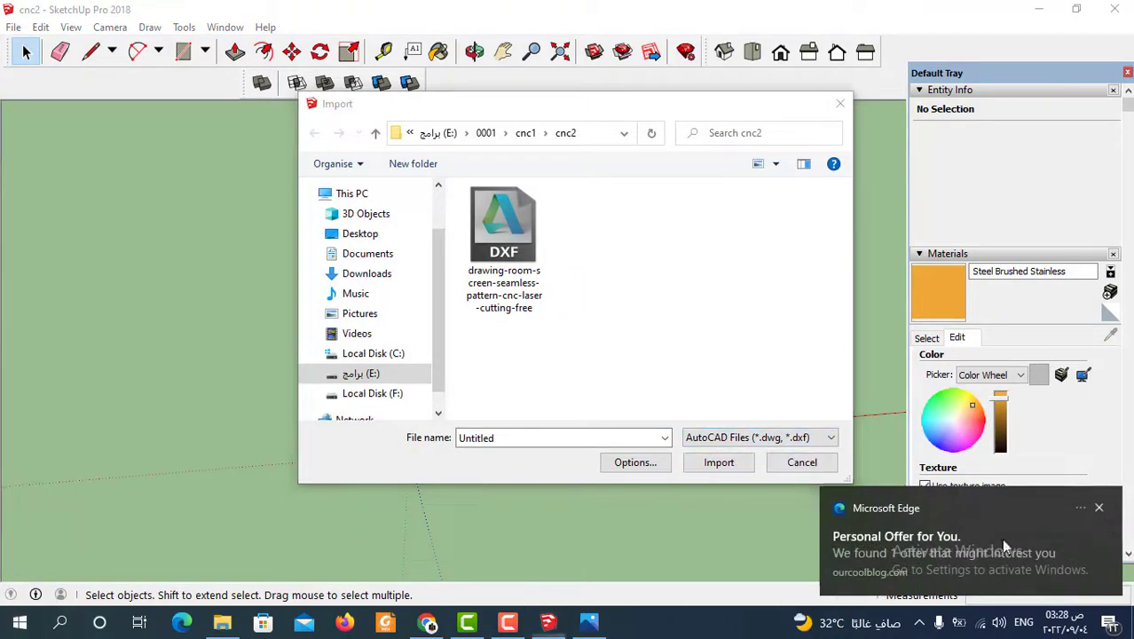
{"action": "left_click", "coordinate": [510, 257]}
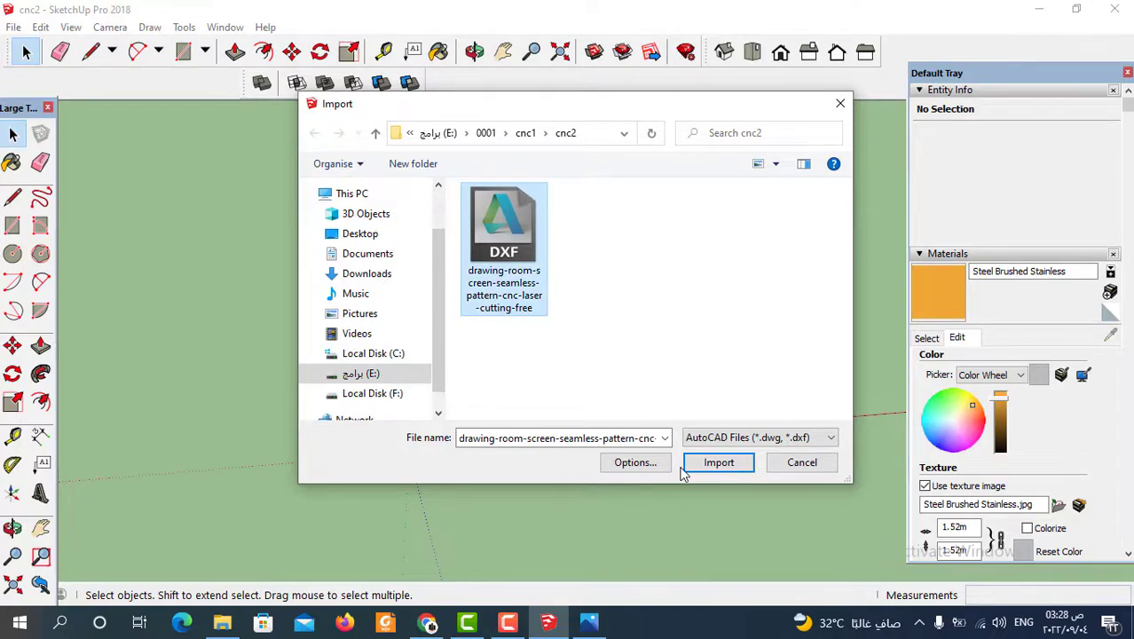
{"action": "left_click", "coordinate": [720, 464]}
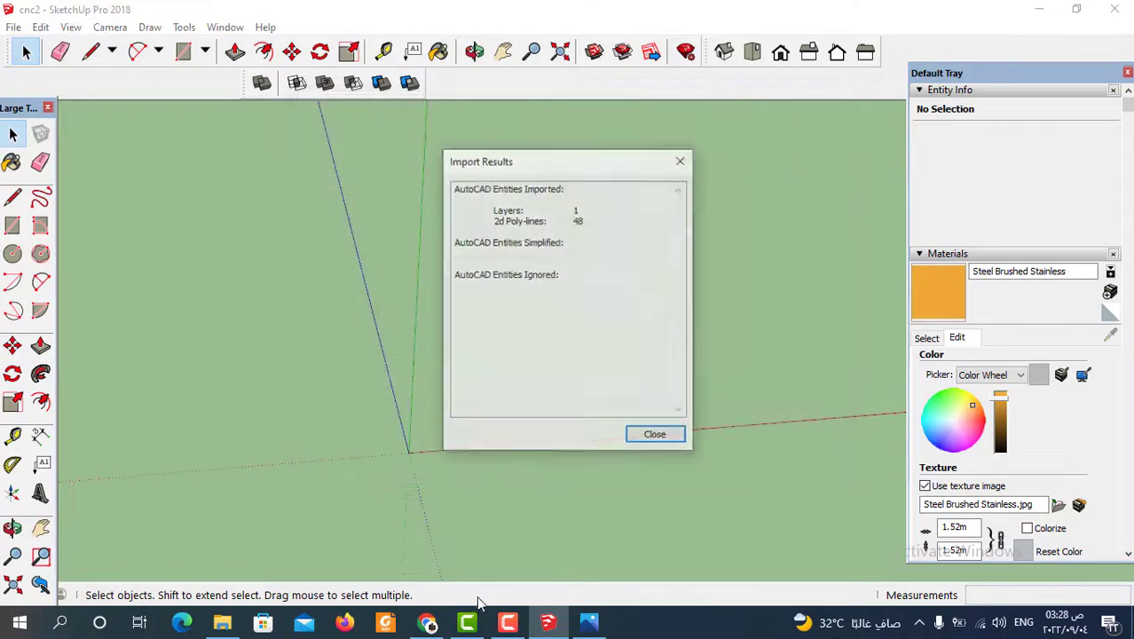
Close the import results and orbit so the pattern panel faces the camera upright.
{"action": "left_click", "coordinate": [656, 436]}
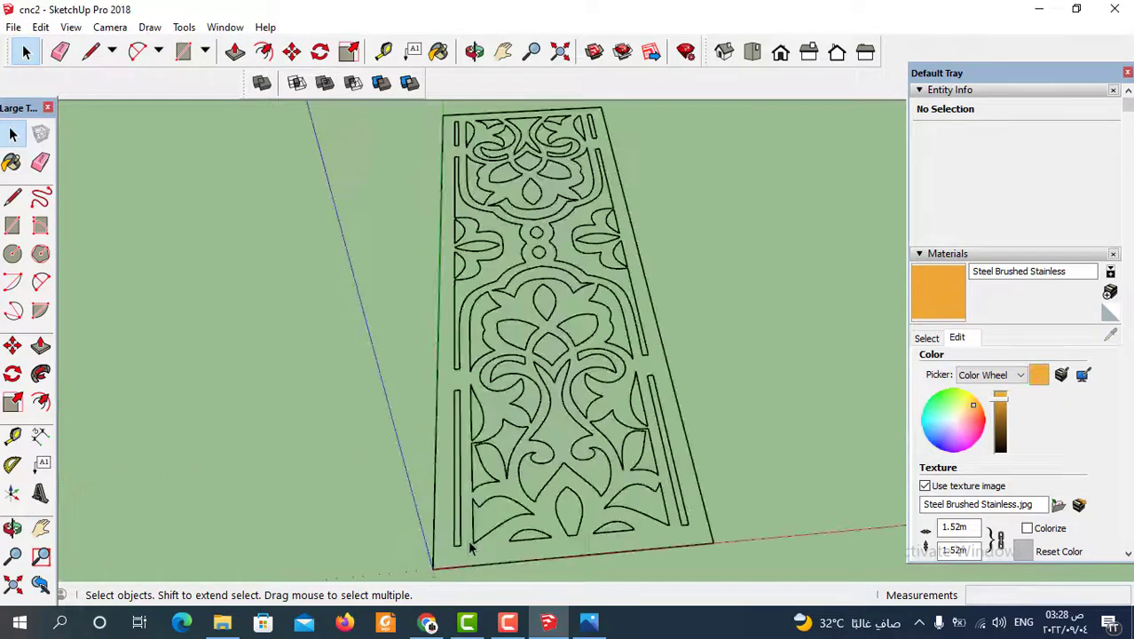
{"action": "scroll", "coordinate": [466, 401], "scroll_direction": "down", "scroll_amount": 3}
{"action": "mouse_move", "coordinate": [494, 418]}
{"action": "middle_mouse_down"}
{"action": "mouse_move", "coordinate": [590, 499]}
{"action": "mouse_move", "coordinate": [597, 526]}
{"action": "mouse_move", "coordinate": [502, 424]}
{"action": "mouse_move", "coordinate": [519, 473]}
{"action": "middle_mouse_up"}
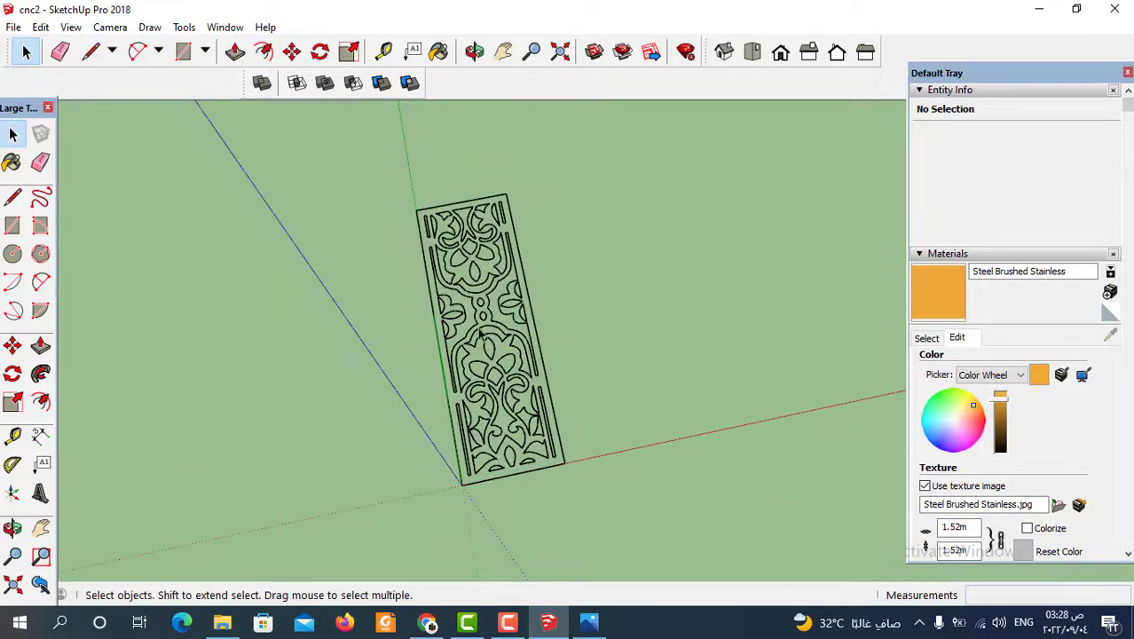
{"action": "mouse_move", "coordinate": [480, 333]}
{"action": "middle_mouse_down"}
{"action": "mouse_move", "coordinate": [562, 398]}
{"action": "mouse_move", "coordinate": [285, 180]}
{"action": "middle_mouse_up"}
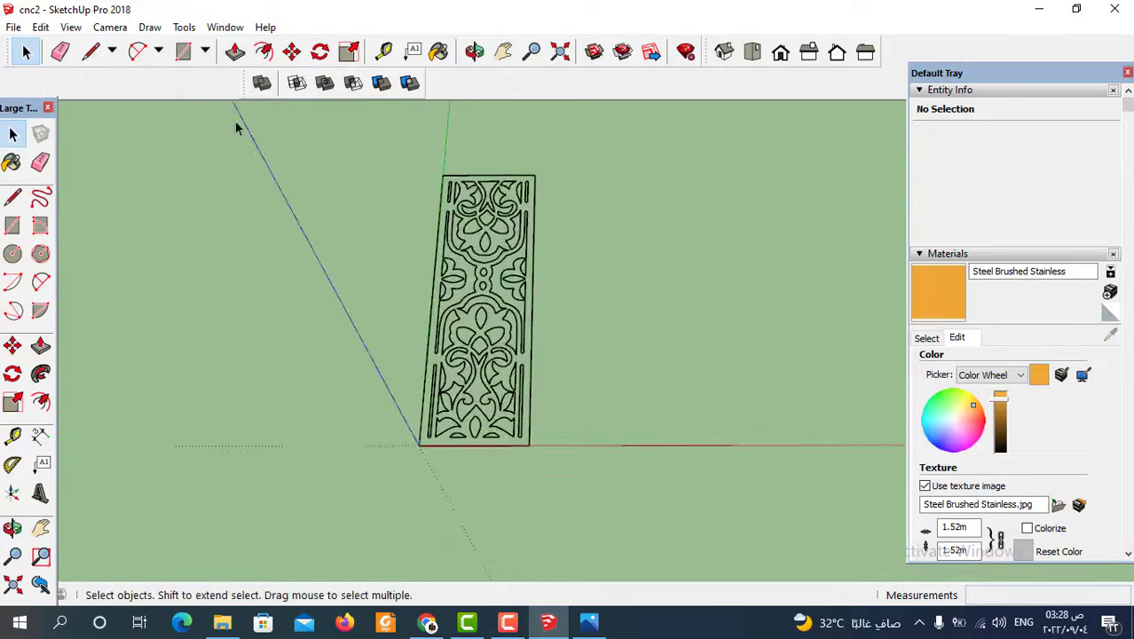
Draw a rectangle from the panel's bottom-left to top-right corner, then select the pattern component.
{"action": "left_click", "coordinate": [183, 52]}
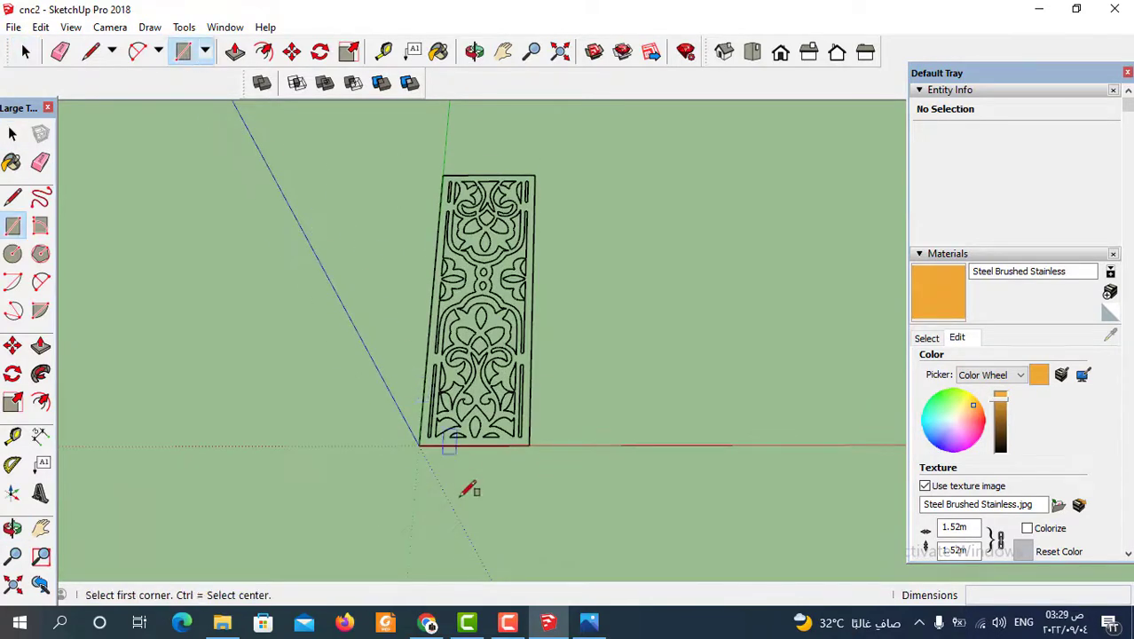
{"action": "scroll", "coordinate": [425, 423], "scroll_direction": "up", "scroll_amount": 3}
{"action": "left_click", "coordinate": [397, 419]}
{"action": "scroll", "coordinate": [418, 448], "scroll_direction": "down", "scroll_amount": 3}
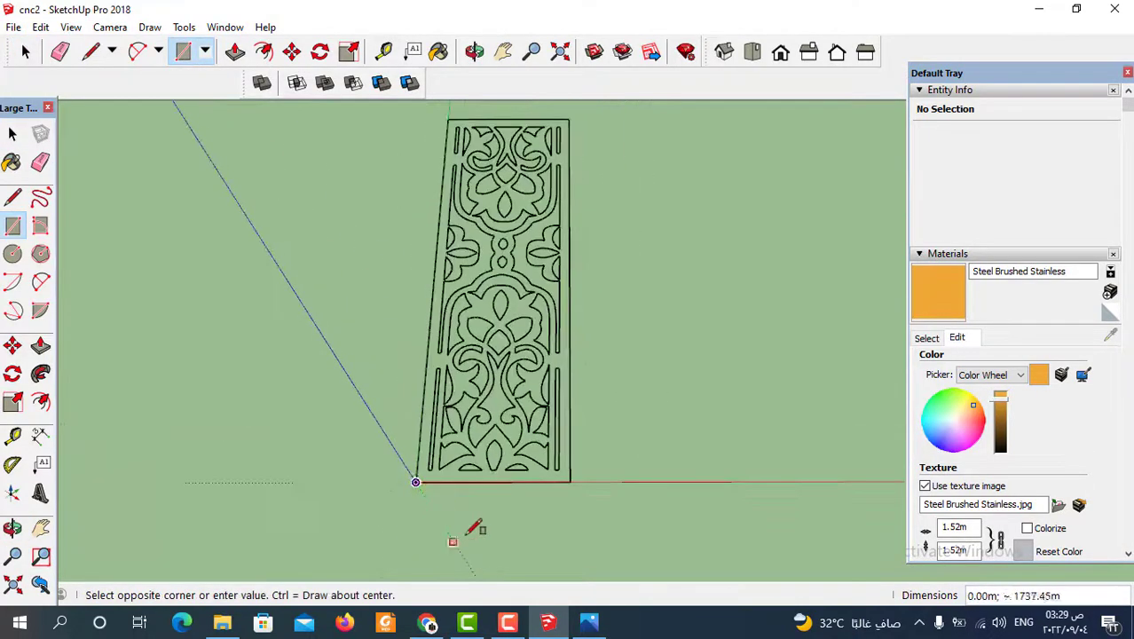
{"action": "scroll", "coordinate": [469, 532], "scroll_direction": "down", "scroll_amount": 2}
{"action": "scroll", "coordinate": [532, 259], "scroll_direction": "up", "scroll_amount": 4}
{"action": "scroll", "coordinate": [531, 262], "scroll_direction": "up", "scroll_amount": 1}
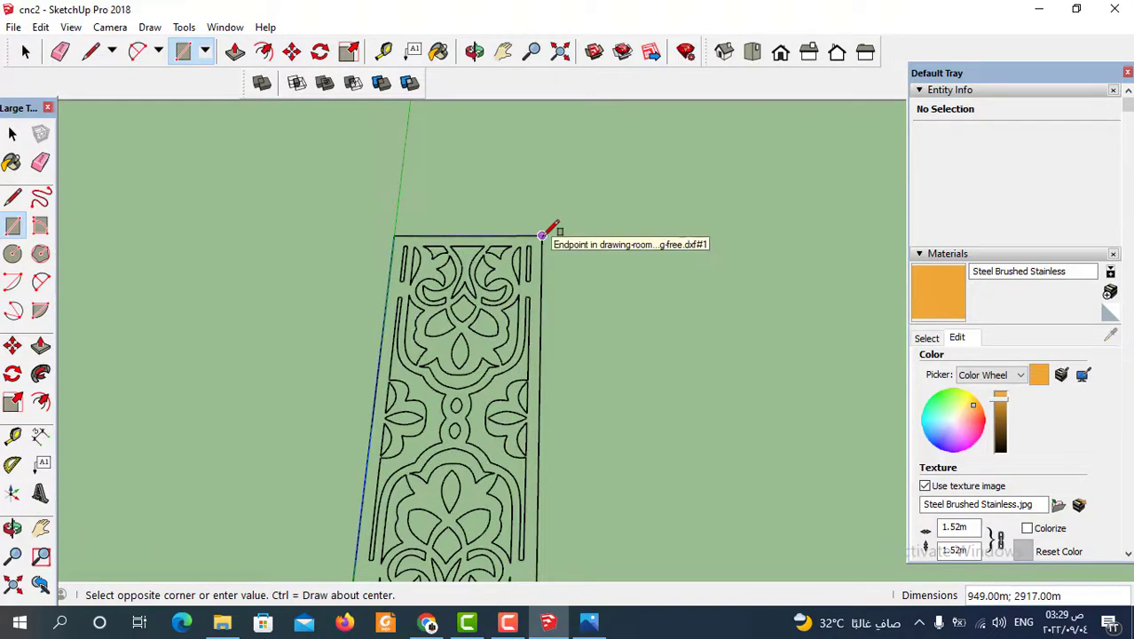
{"action": "left_click", "coordinate": [550, 229]}
{"action": "scroll", "coordinate": [638, 267], "scroll_direction": "down", "scroll_amount": 2}
{"action": "left_click", "coordinate": [26, 52]}
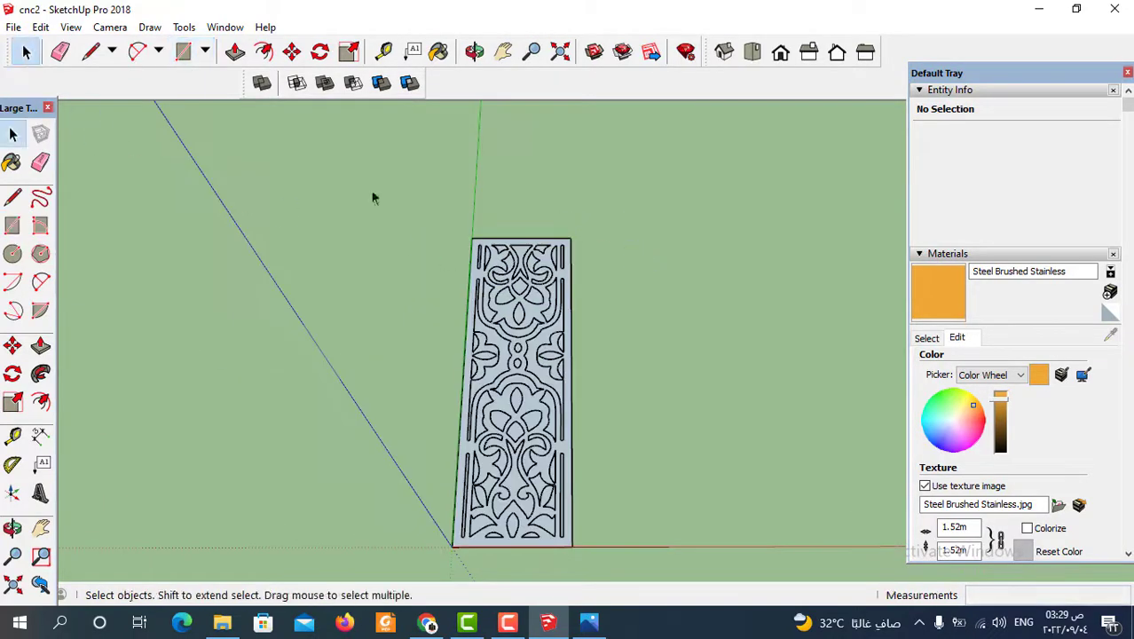
{"action": "mouse_move", "coordinate": [373, 194]}
{"action": "middle_mouse_down"}
{"action": "mouse_move", "coordinate": [602, 484]}
{"action": "mouse_move", "coordinate": [618, 481]}
{"action": "mouse_move", "coordinate": [562, 404]}
{"action": "middle_mouse_up"}
{"action": "left_click", "coordinate": [563, 405]}
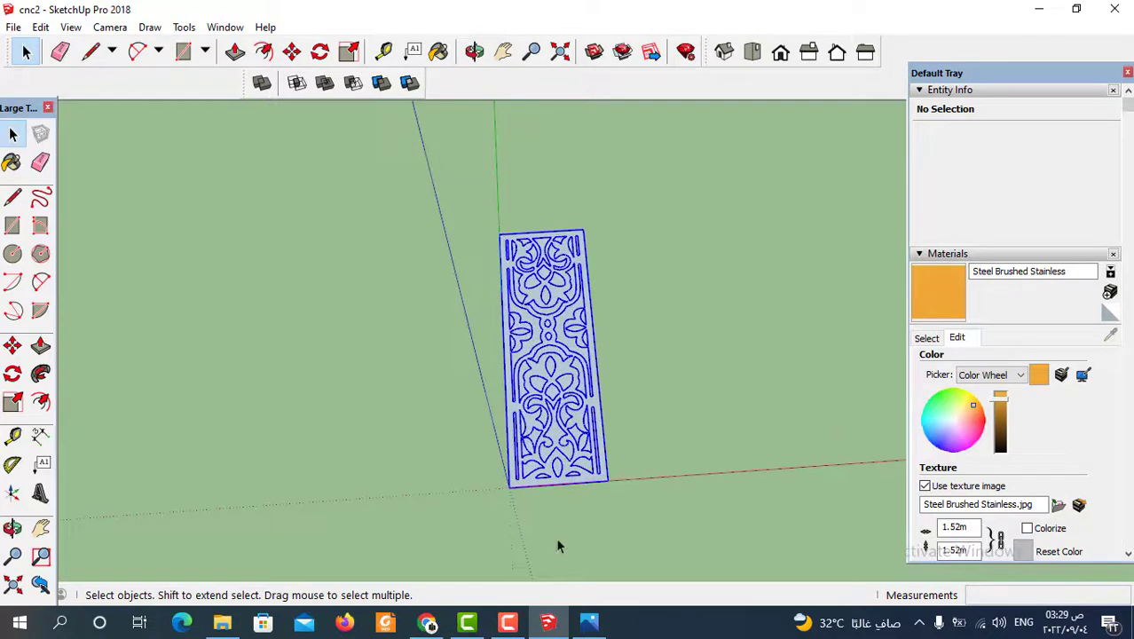
Explode the imported pattern component into loose edges.
{"action": "right_click", "coordinate": [562, 462]}
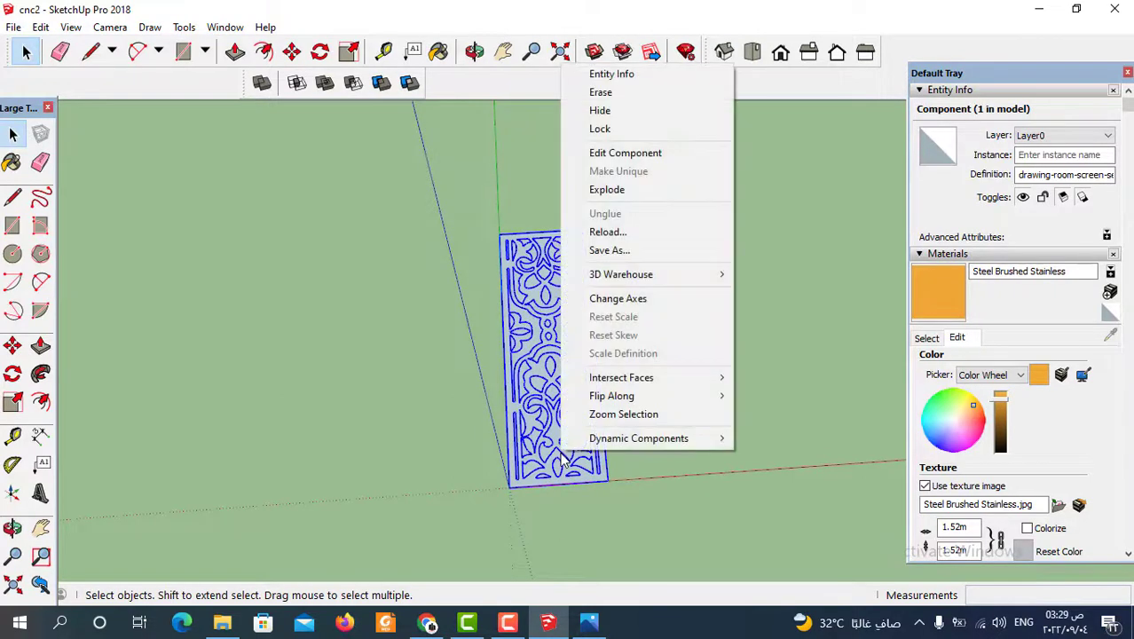
{"action": "left_click", "coordinate": [621, 197]}
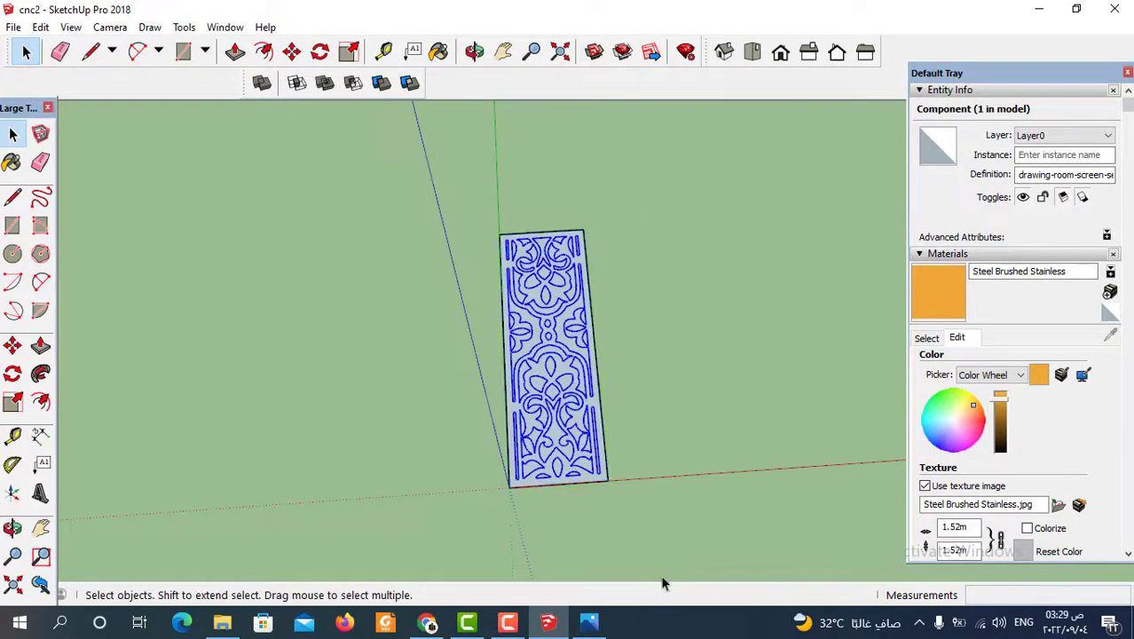
{"action": "scroll", "coordinate": [576, 511], "scroll_direction": "up", "scroll_amount": 1}
{"action": "scroll", "coordinate": [577, 510], "scroll_direction": "up", "scroll_amount": 2}
{"action": "scroll", "coordinate": [586, 471], "scroll_direction": "down", "scroll_amount": 2}
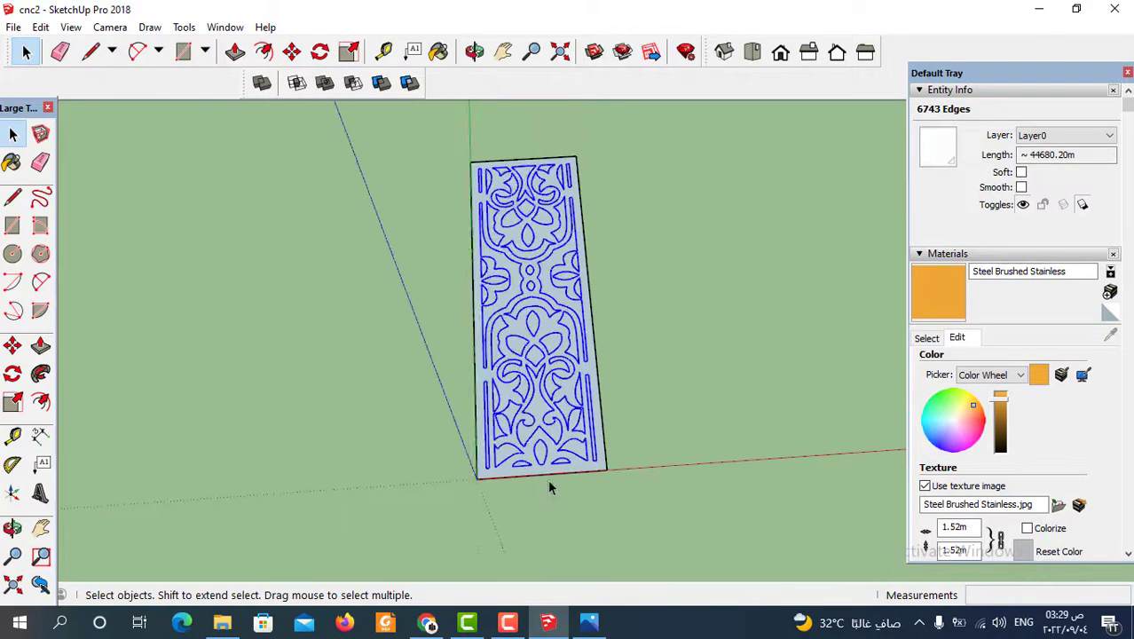
Zoom around and select the panel face to check how the pattern edges divide it.
{"action": "left_click", "coordinate": [669, 419]}
{"action": "scroll", "coordinate": [541, 497], "scroll_direction": "up", "scroll_amount": 2}
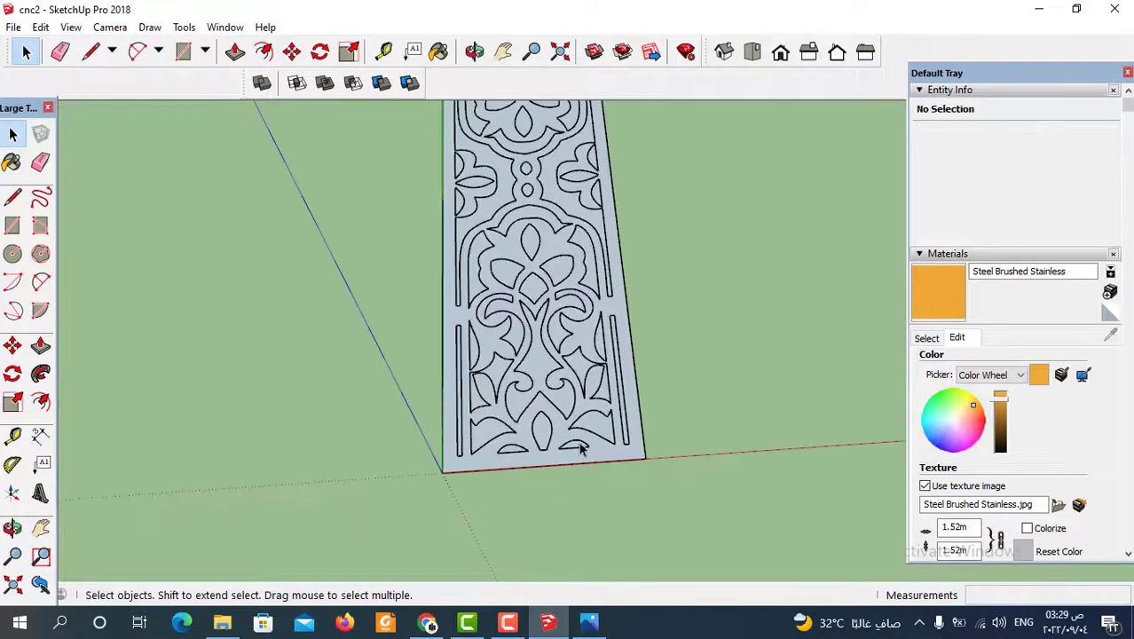
{"action": "scroll", "coordinate": [625, 455], "scroll_direction": "up", "scroll_amount": 1}
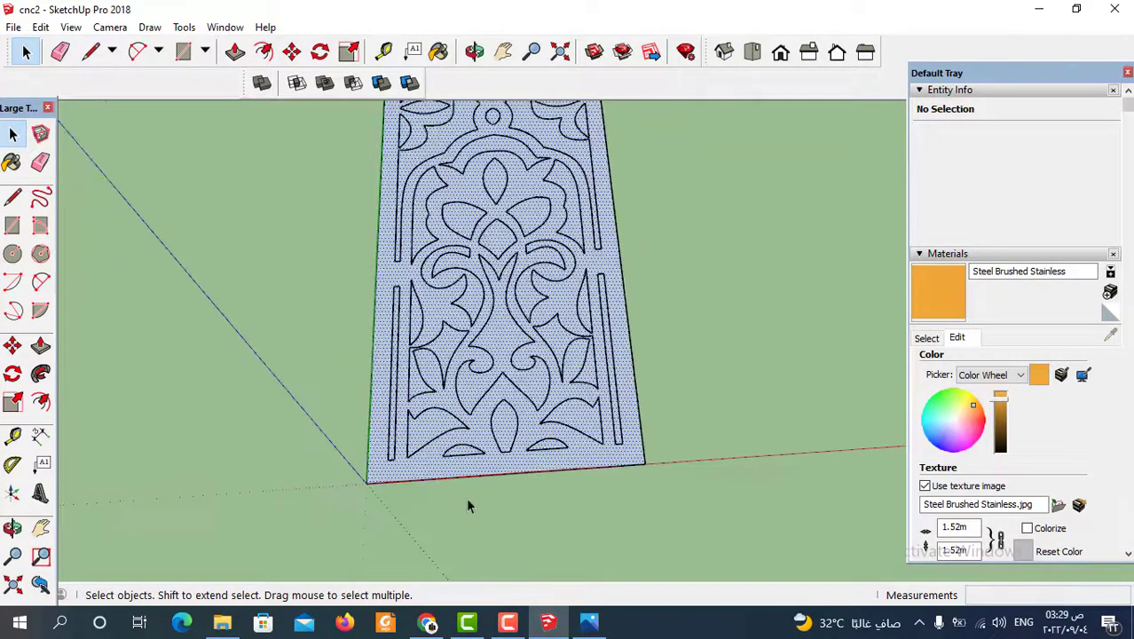
{"action": "scroll", "coordinate": [466, 497], "scroll_direction": "down", "scroll_amount": 1}
{"action": "left_click", "coordinate": [592, 420]}
{"action": "scroll", "coordinate": [592, 418], "scroll_direction": "up", "scroll_amount": 1}
{"action": "left_click", "coordinate": [657, 401]}
{"action": "scroll", "coordinate": [570, 419], "scroll_direction": "up", "scroll_amount": 2}
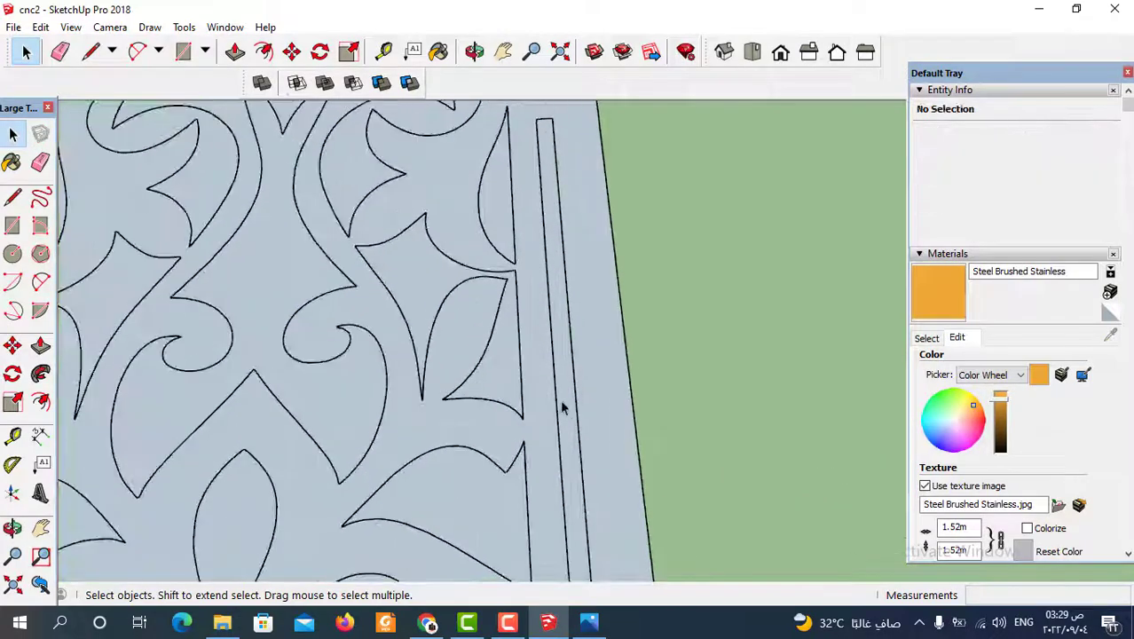
{"action": "scroll", "coordinate": [621, 404], "scroll_direction": "down", "scroll_amount": 2}
{"action": "left_click", "coordinate": [692, 398]}
{"action": "scroll", "coordinate": [710, 395], "scroll_direction": "down", "scroll_amount": 3}
Box-select the whole panel and run Intersect Faces With Model.
{"action": "scroll", "coordinate": [532, 435], "scroll_direction": "down", "scroll_amount": 2}
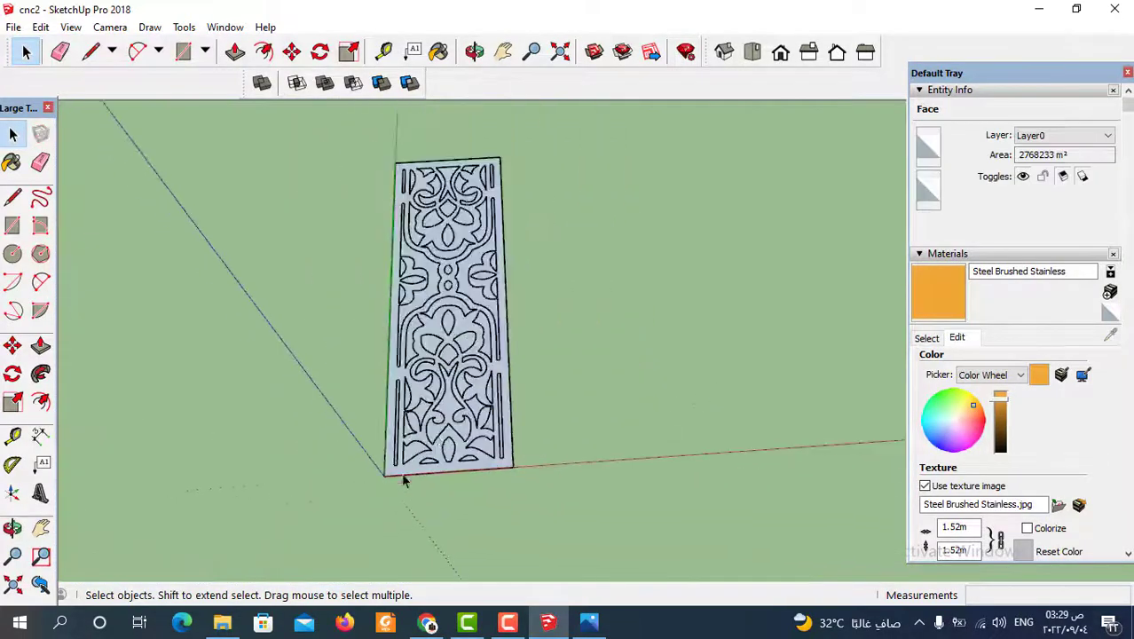
{"action": "scroll", "coordinate": [398, 470], "scroll_direction": "down", "scroll_amount": 1}
{"action": "left_click", "coordinate": [376, 261]}
{"action": "left_click_drag", "start_coordinate": [321, 182], "coordinate": [534, 514]}
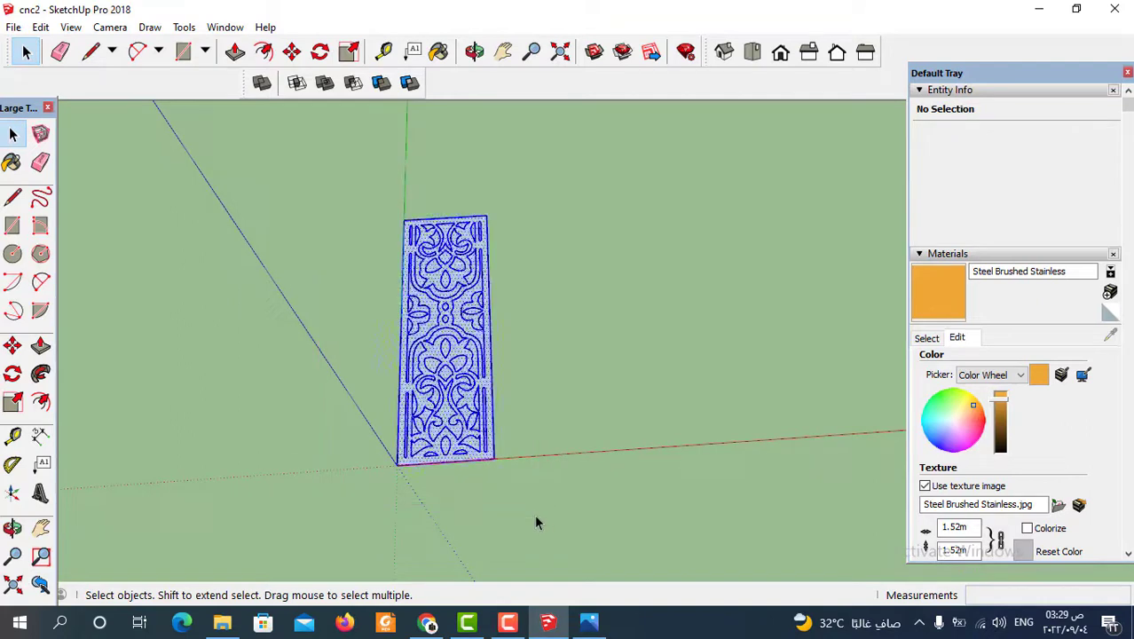
{"action": "right_click", "coordinate": [461, 413]}
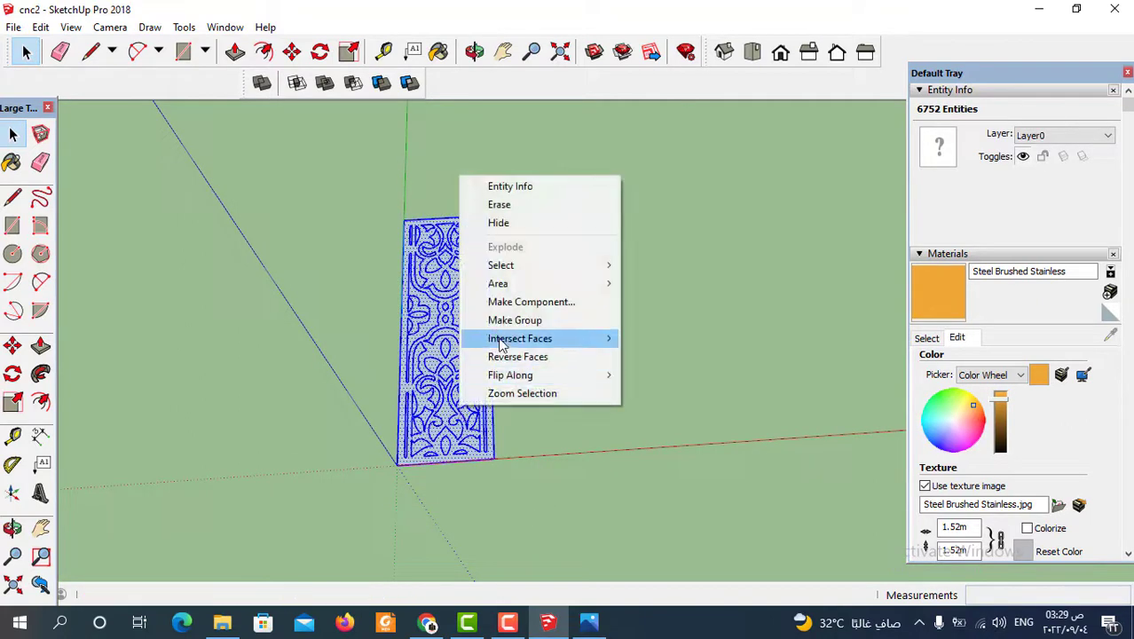
{"action": "mouse_move", "coordinate": [520, 338]}
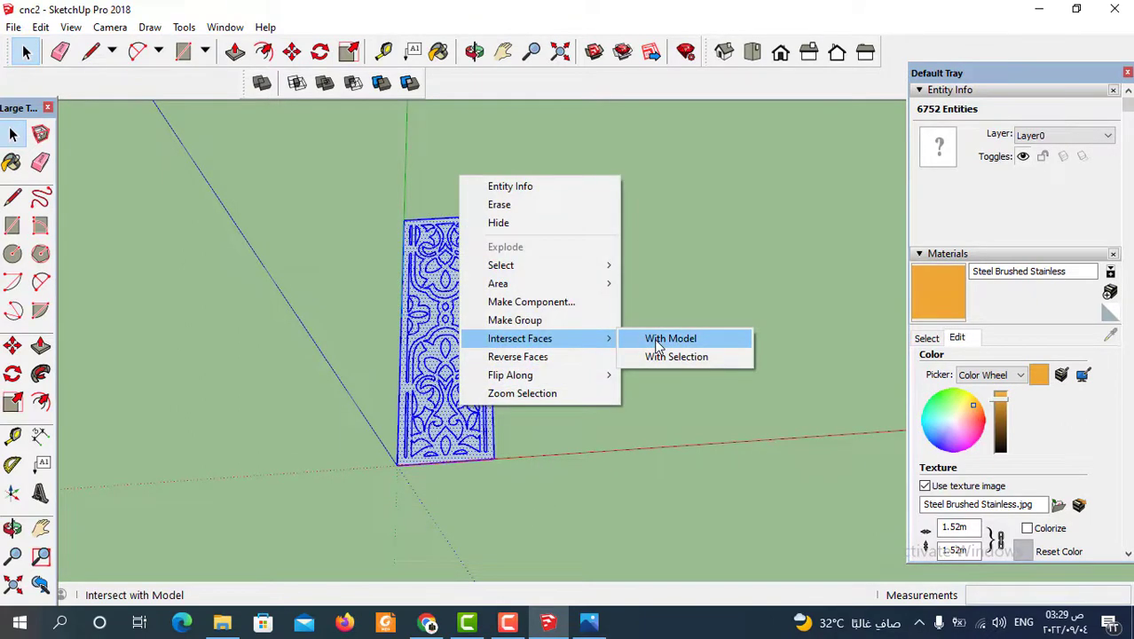
{"action": "left_click", "coordinate": [657, 341]}
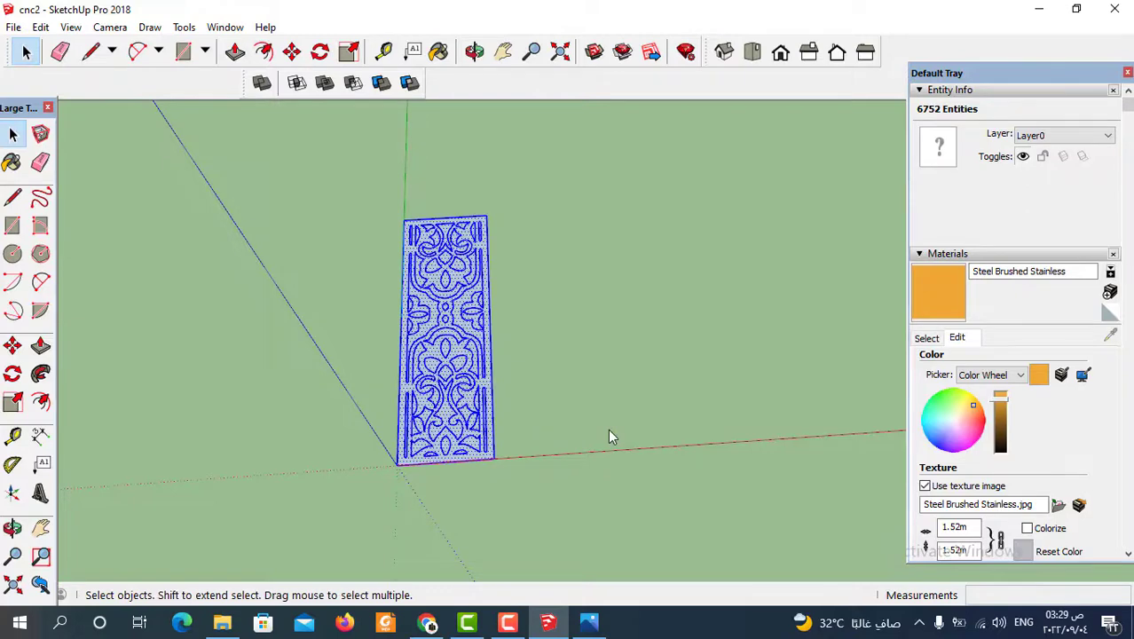
Select a leaf-shaped cut-out and then the surrounding panel face to check the separated pieces.
{"action": "left_click", "coordinate": [542, 424]}
{"action": "scroll", "coordinate": [546, 417], "scroll_direction": "up", "scroll_amount": 3}
{"action": "scroll", "coordinate": [430, 471], "scroll_direction": "up", "scroll_amount": 2}
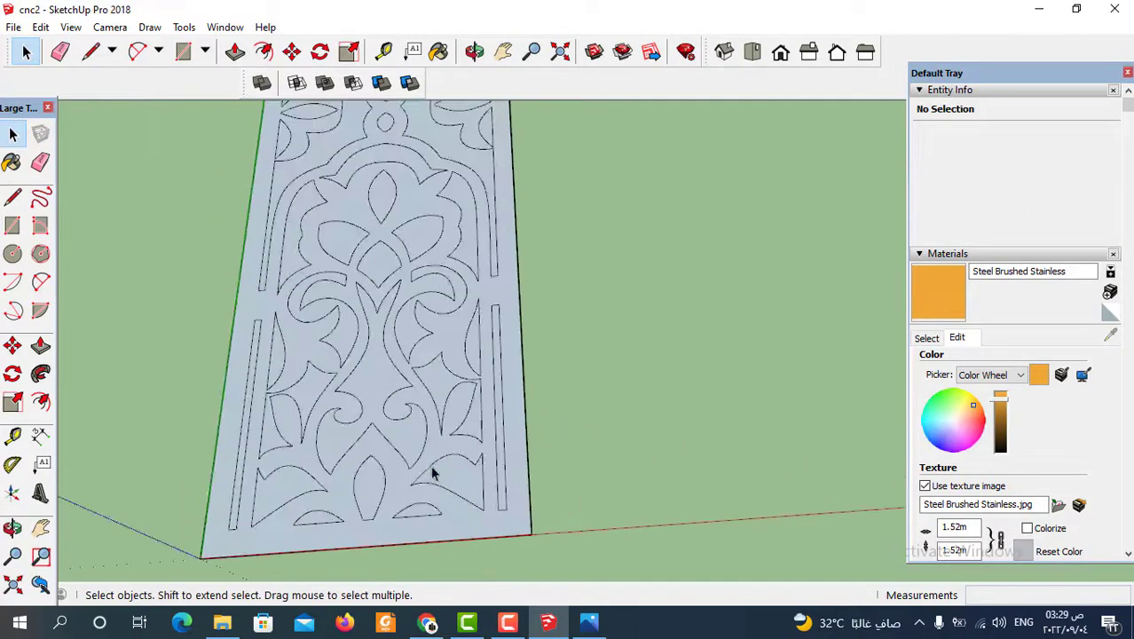
{"action": "scroll", "coordinate": [481, 500], "scroll_direction": "up", "scroll_amount": 2}
{"action": "left_click", "coordinate": [481, 499]}
{"action": "scroll", "coordinate": [593, 486], "scroll_direction": "down", "scroll_amount": 2}
{"action": "scroll", "coordinate": [593, 486], "scroll_direction": "up", "scroll_amount": 2}
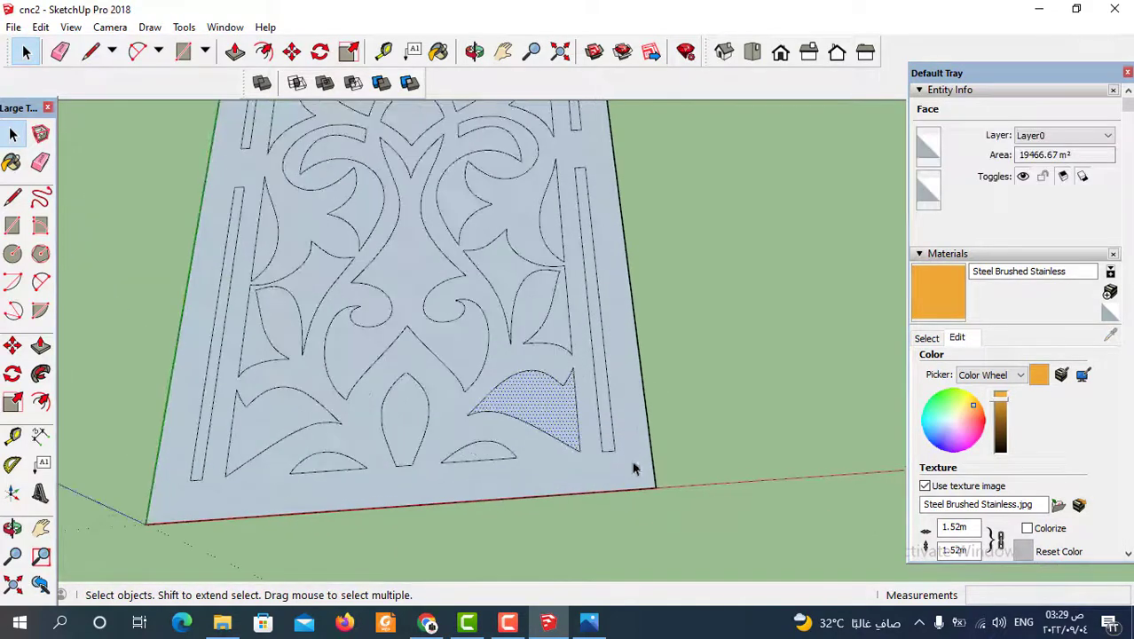
{"action": "left_click", "coordinate": [633, 463]}
{"action": "scroll", "coordinate": [405, 455], "scroll_direction": "down", "scroll_amount": 2}
{"action": "scroll", "coordinate": [632, 362], "scroll_direction": "down", "scroll_amount": 2}
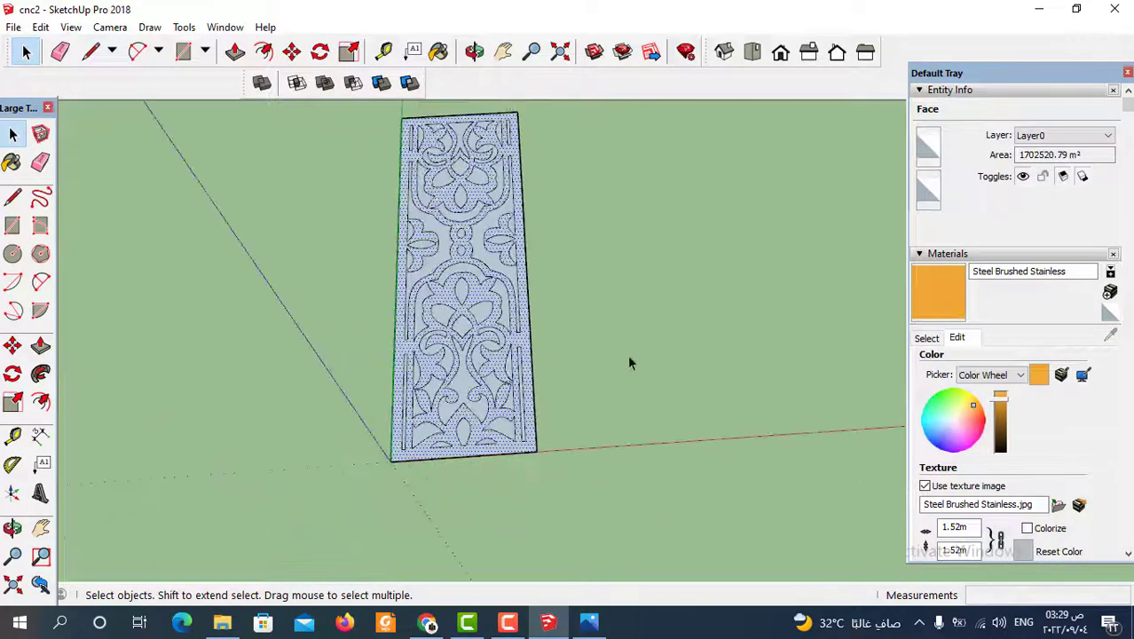
{"action": "scroll", "coordinate": [628, 354], "scroll_direction": "down", "scroll_amount": 2}
{"action": "left_click", "coordinate": [664, 391]}
{"action": "scroll", "coordinate": [637, 378], "scroll_direction": "down", "scroll_amount": 1}
{"action": "scroll", "coordinate": [637, 351], "scroll_direction": "up", "scroll_amount": 2}
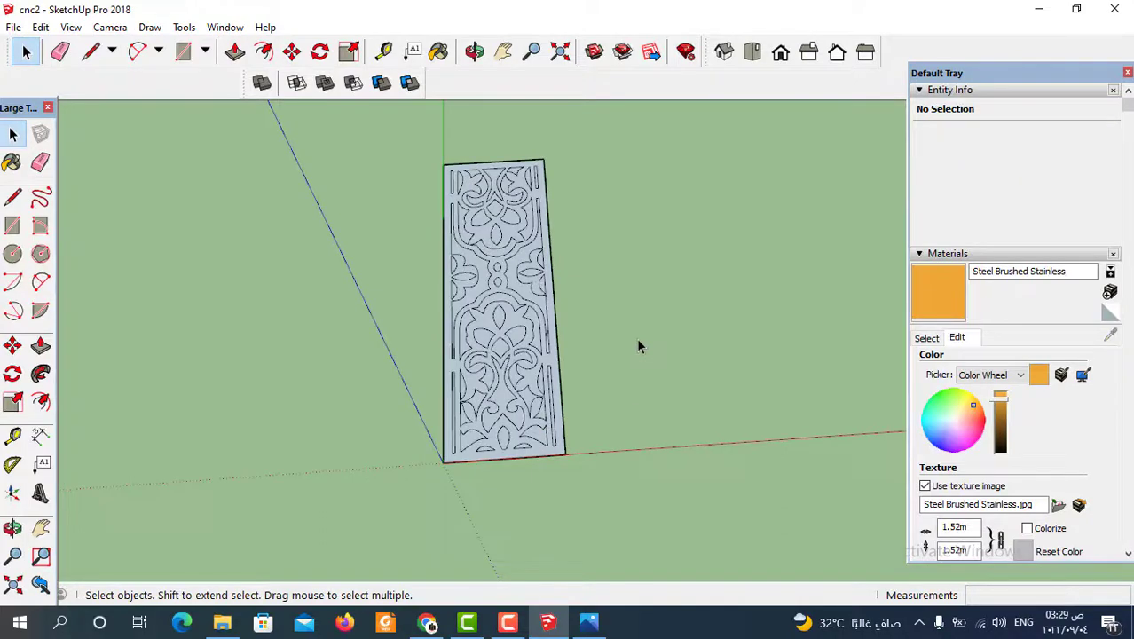
Select all connected panel geometry, then narrow the selection to just the panel face.
{"action": "scroll", "coordinate": [582, 314], "scroll_direction": "down", "scroll_amount": 2}
{"action": "scroll", "coordinate": [497, 426], "scroll_direction": "up", "scroll_amount": 3}
{"action": "scroll", "coordinate": [510, 381], "scroll_direction": "up", "scroll_amount": 1}
{"action": "scroll", "coordinate": [511, 387], "scroll_direction": "up", "scroll_amount": 1}
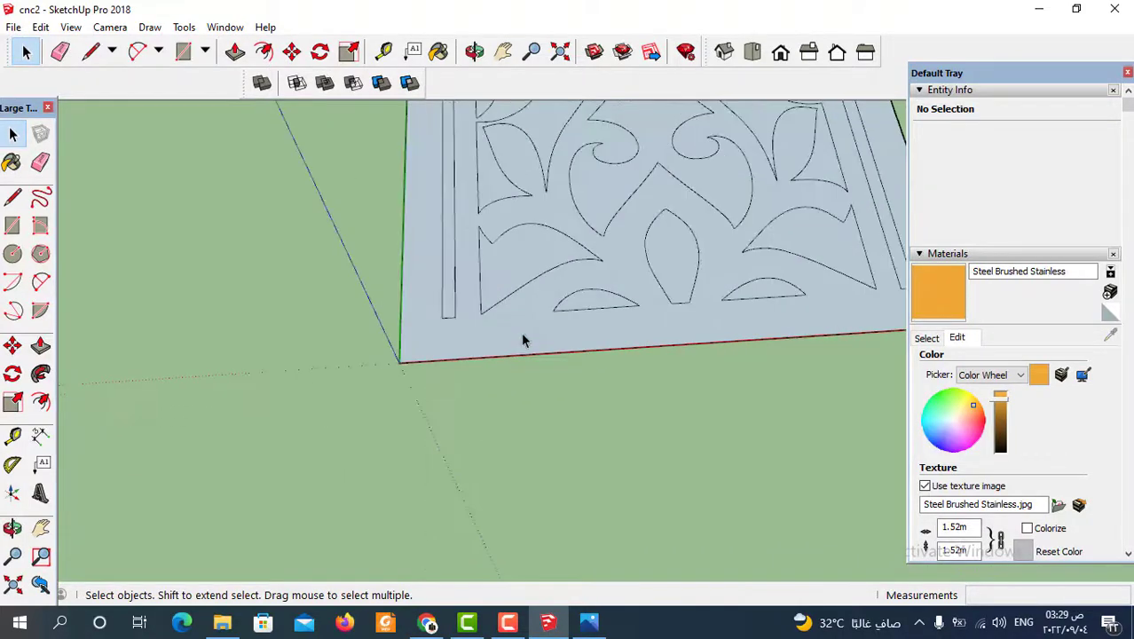
{"action": "triple_click", "coordinate": [521, 331]}
{"action": "scroll", "coordinate": [497, 372], "scroll_direction": "down", "scroll_amount": 1}
{"action": "scroll", "coordinate": [506, 382], "scroll_direction": "up", "scroll_amount": 1}
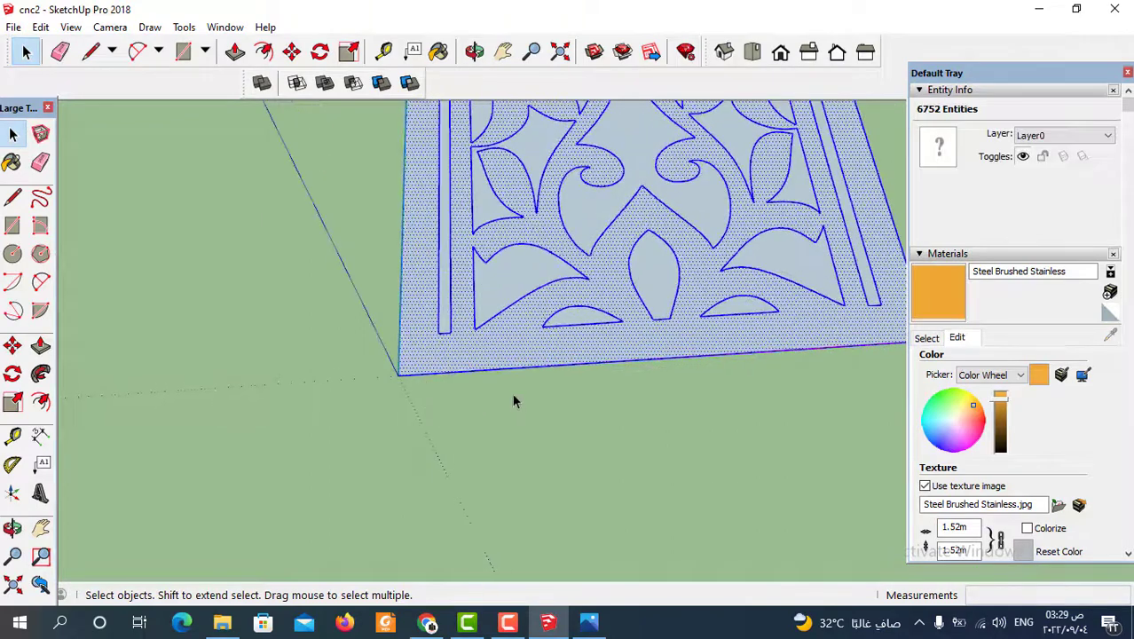
{"action": "left_click", "coordinate": [514, 396]}
{"action": "left_click", "coordinate": [514, 349]}
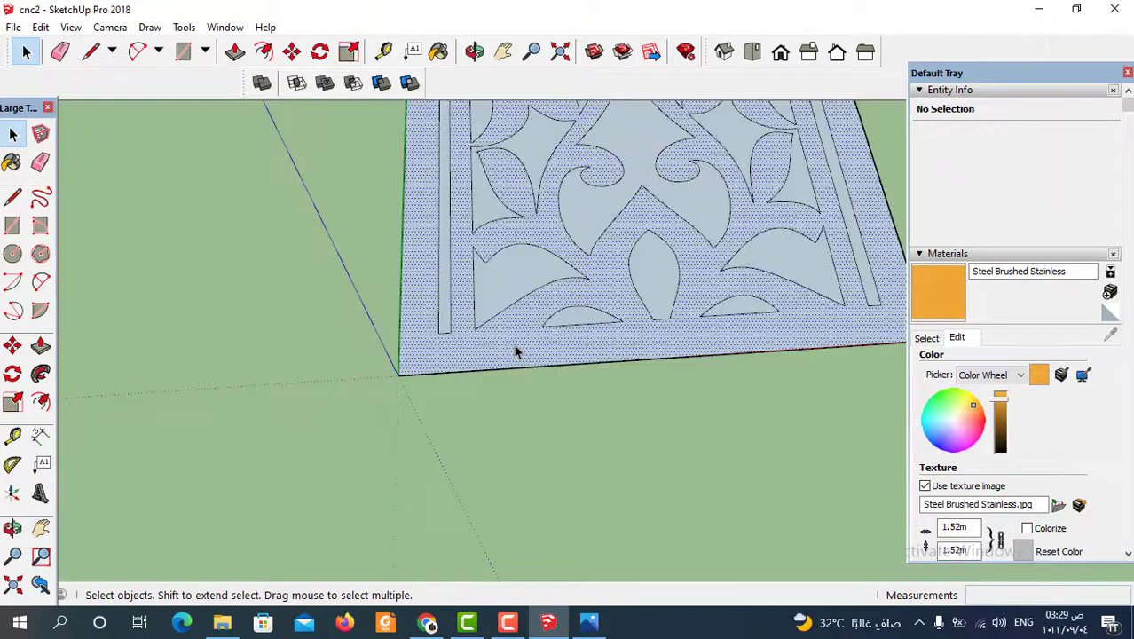
Copy the panel with Move to the right of the original, then select the left panel.
{"action": "left_click", "coordinate": [292, 51]}
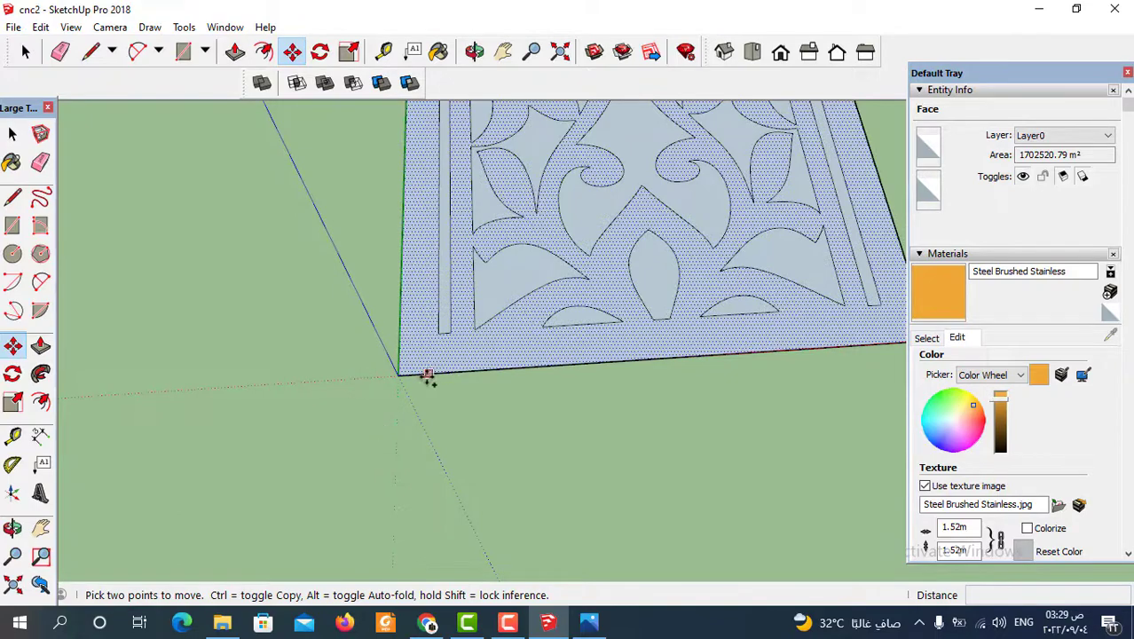
{"action": "left_click", "coordinate": [401, 378]}
{"action": "scroll", "coordinate": [240, 425], "scroll_direction": "down", "scroll_amount": 2}
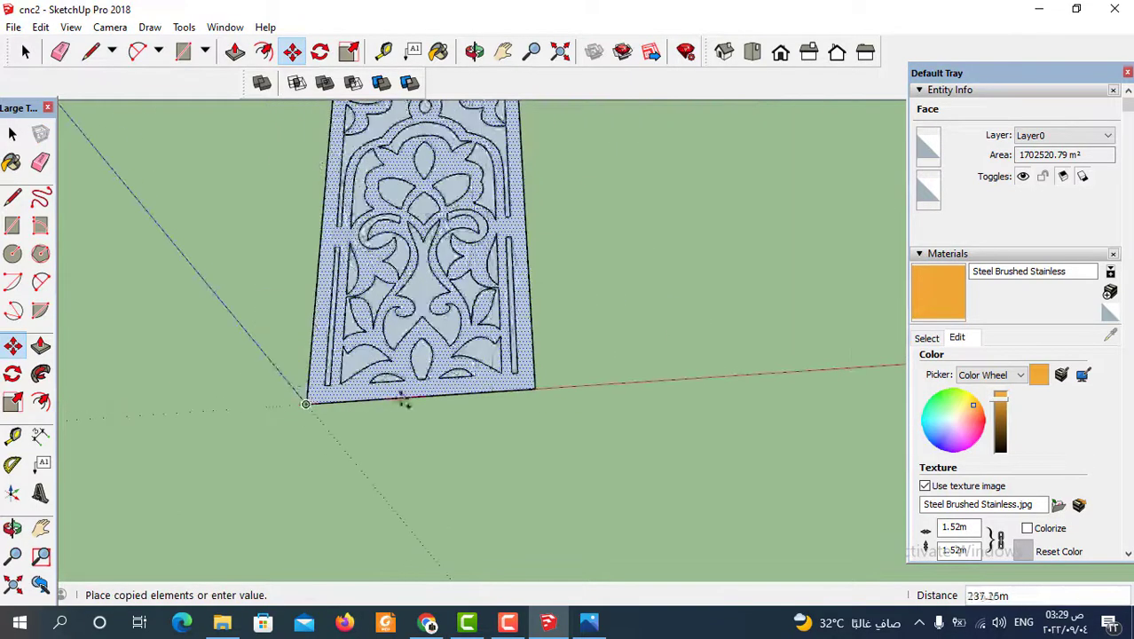
{"action": "left_click", "coordinate": [633, 383]}
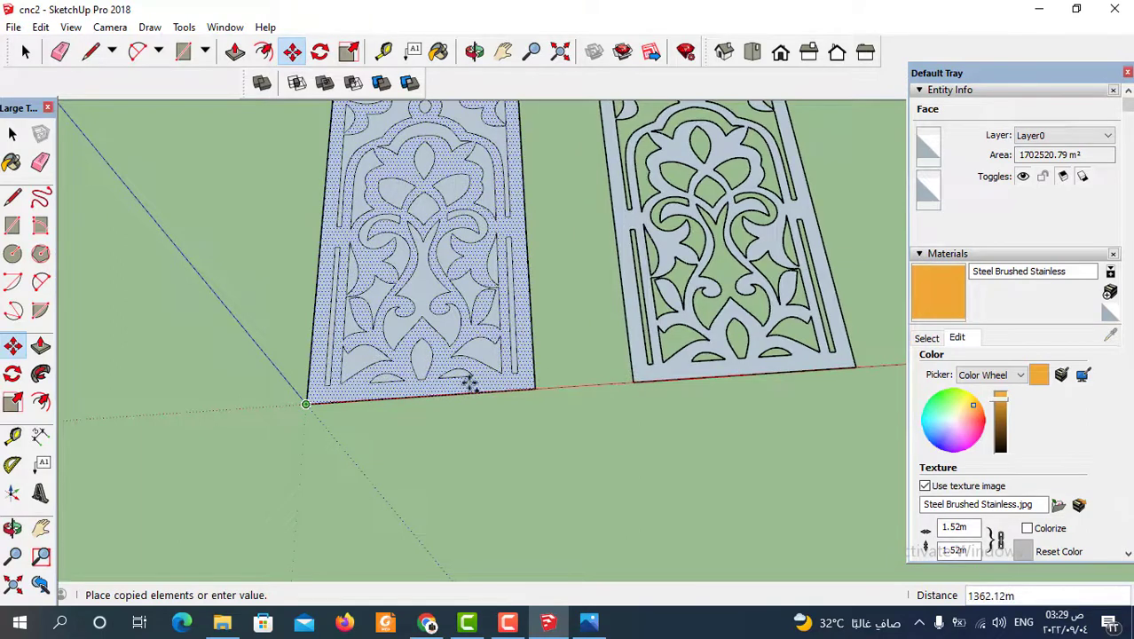
{"action": "scroll", "coordinate": [512, 422], "scroll_direction": "down", "scroll_amount": 1}
{"action": "scroll", "coordinate": [512, 421], "scroll_direction": "down", "scroll_amount": 2}
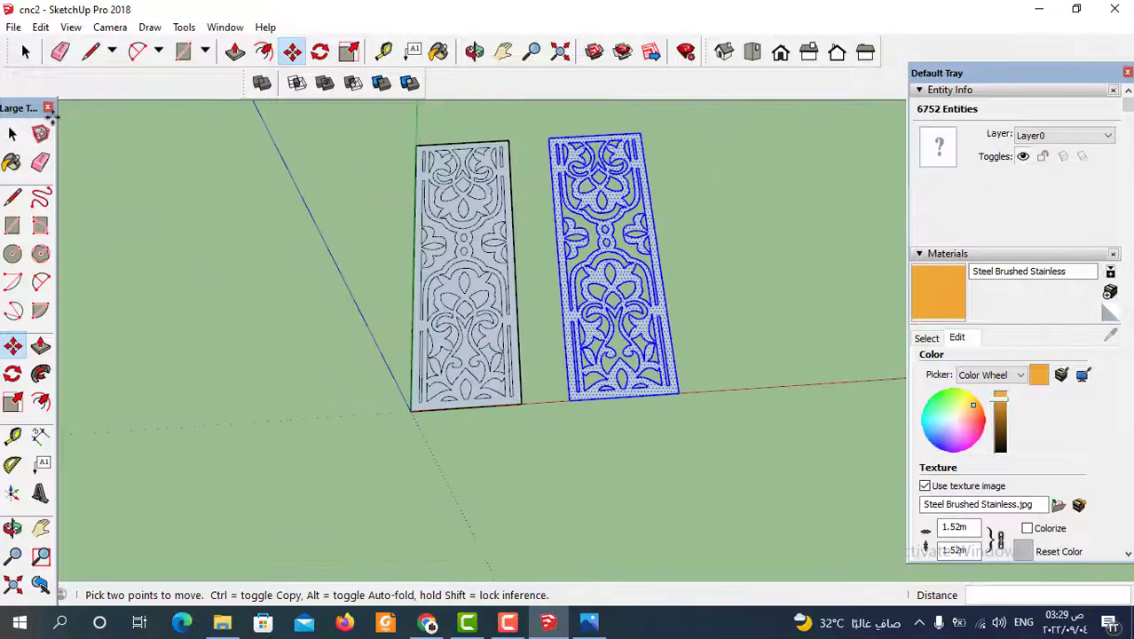
{"action": "left_click", "coordinate": [26, 52]}
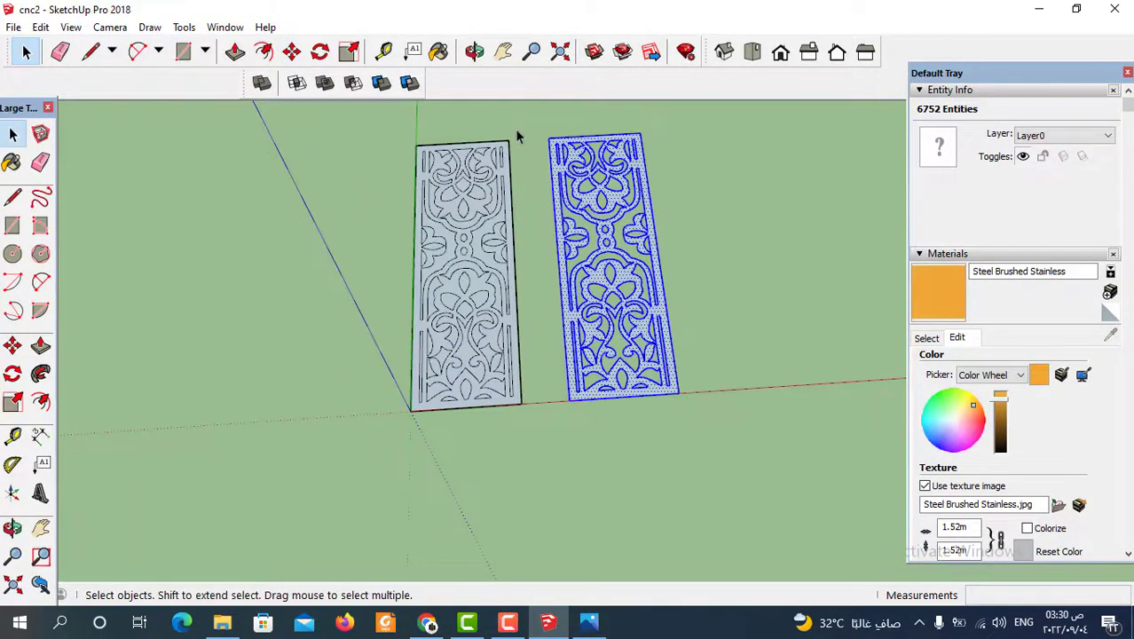
{"action": "left_click_drag", "start_coordinate": [385, 446], "coordinate": [386, 446]}
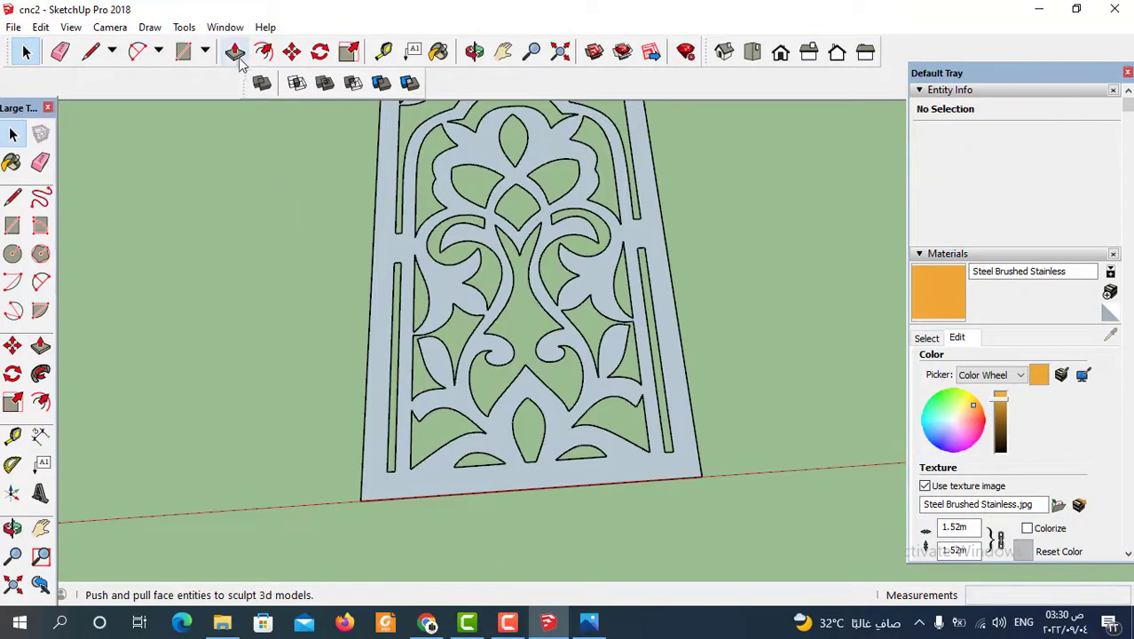
Push/Pull the panel face upward into a thin solid fretwork slab.
{"action": "left_click", "coordinate": [236, 54]}
{"action": "left_click", "coordinate": [537, 475]}
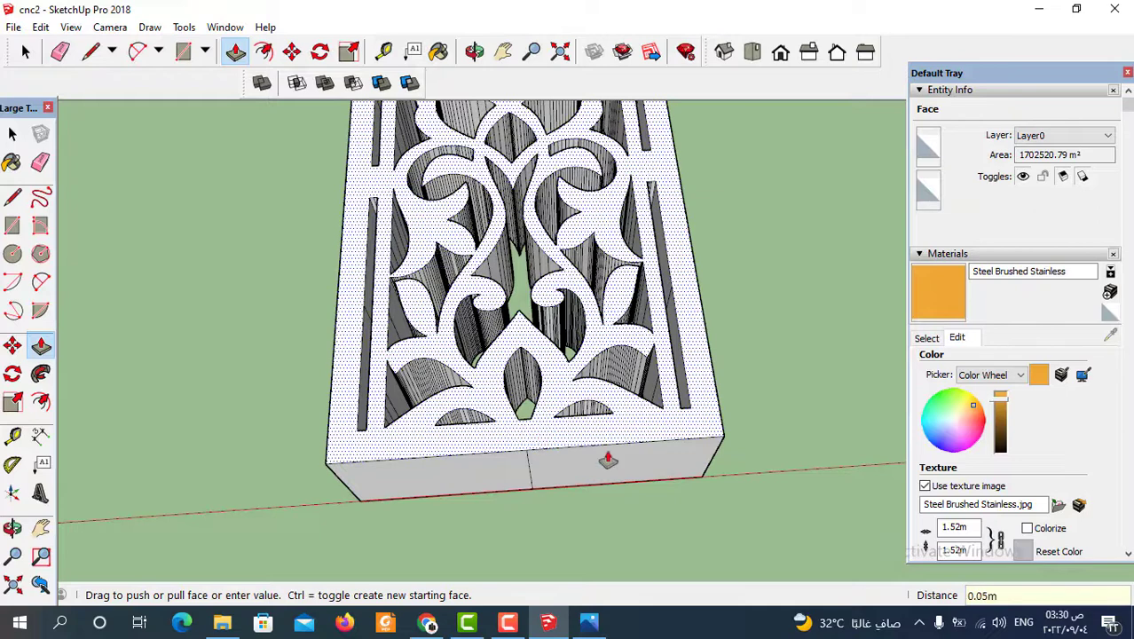
{"action": "left_click", "coordinate": [631, 409]}
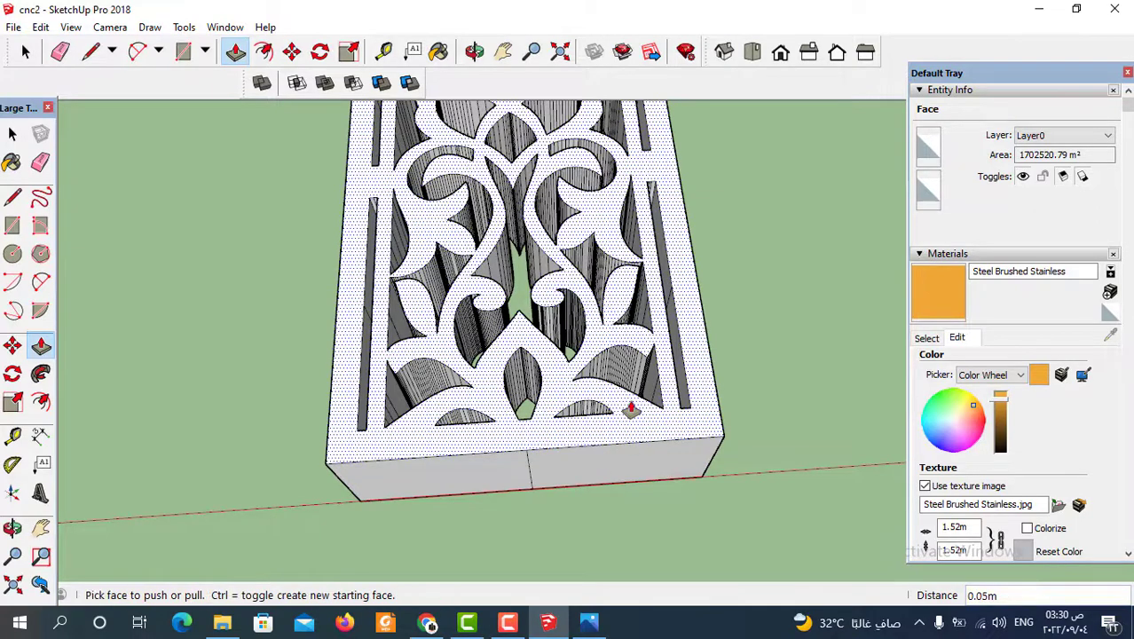
{"action": "mouse_move", "coordinate": [631, 409]}
{"action": "middle_mouse_down"}
{"action": "mouse_move", "coordinate": [563, 469]}
{"action": "mouse_move", "coordinate": [580, 372]}
{"action": "middle_mouse_up"}
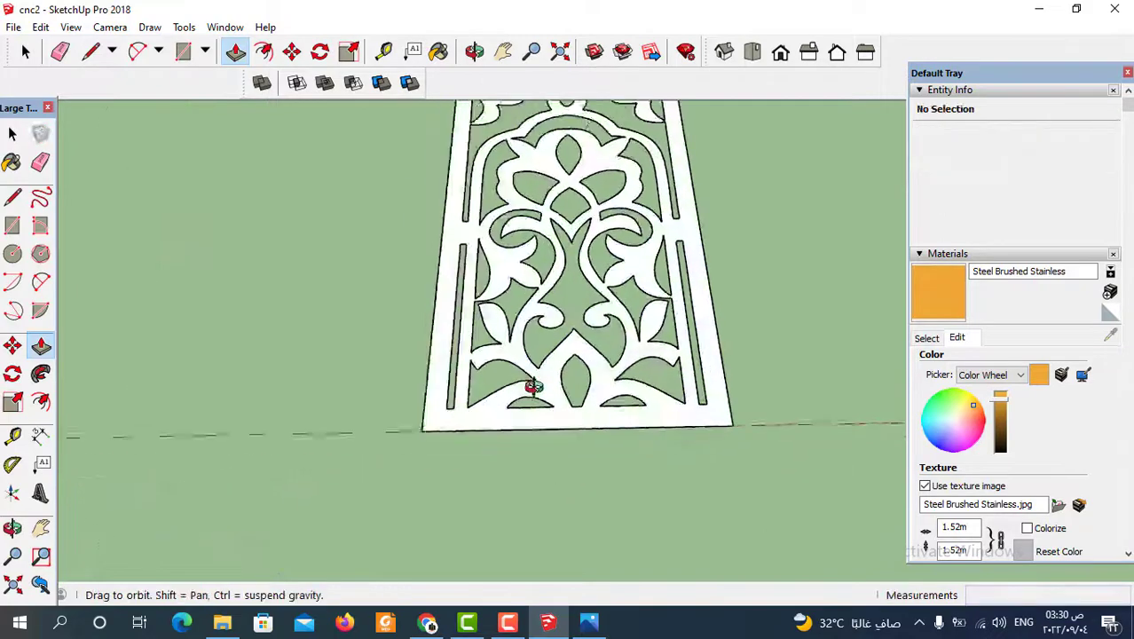
{"action": "scroll", "coordinate": [574, 412], "scroll_direction": "up", "scroll_amount": 3}
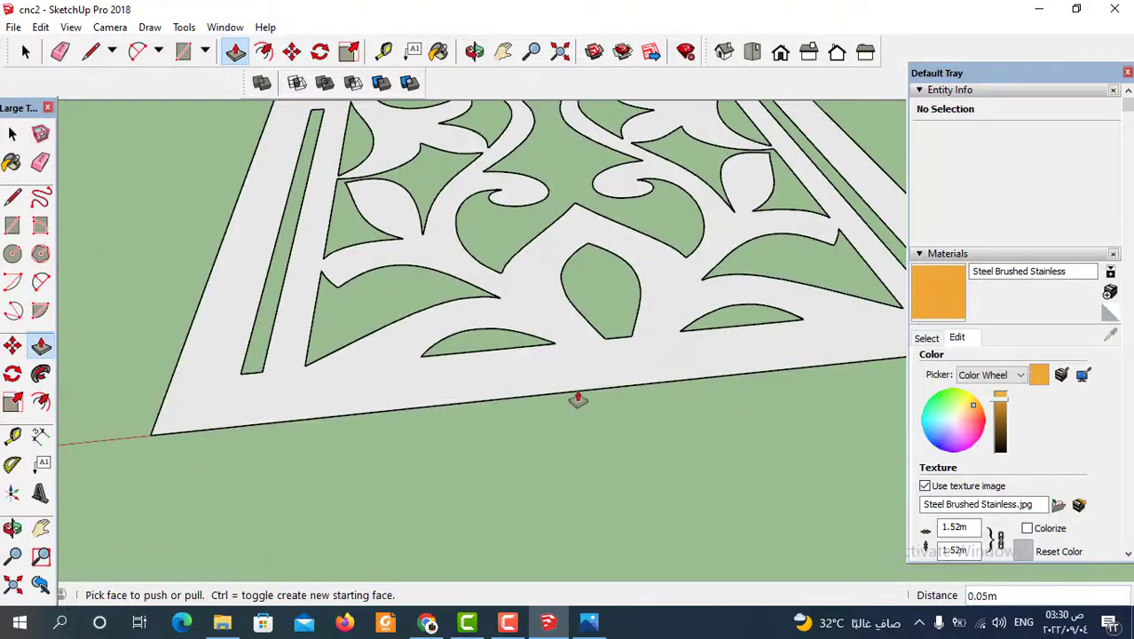
{"action": "left_click_drag", "start_coordinate": [573, 412], "coordinate": [575, 383]}
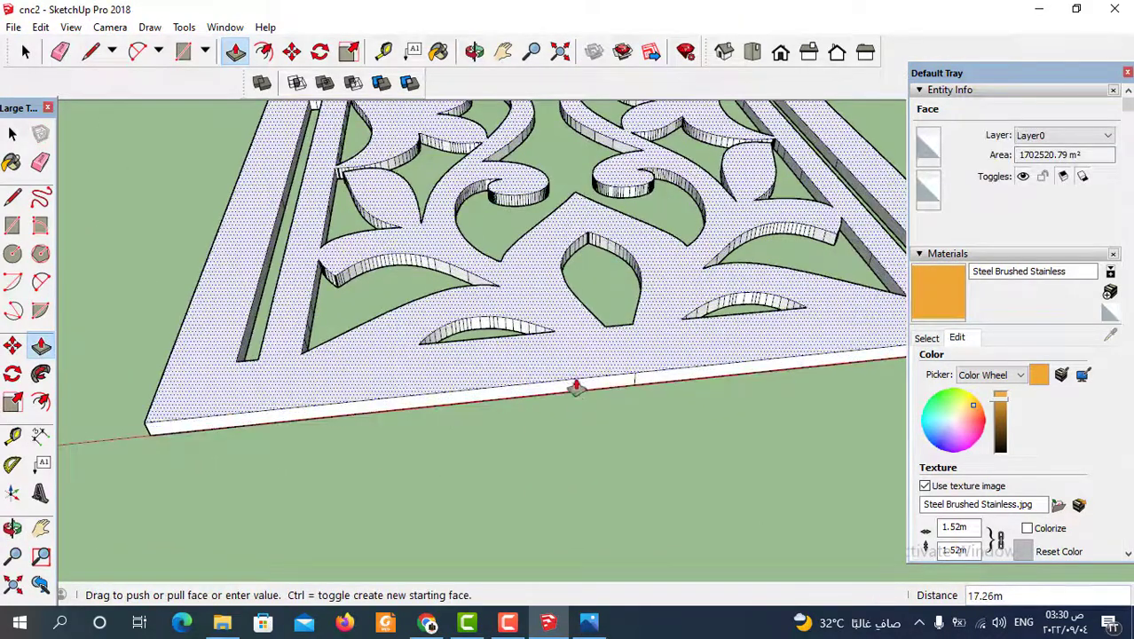
{"action": "left_click", "coordinate": [511, 384]}
{"action": "scroll", "coordinate": [511, 382], "scroll_direction": "down", "scroll_amount": 3}
{"action": "scroll", "coordinate": [508, 385], "scroll_direction": "down", "scroll_amount": 2}
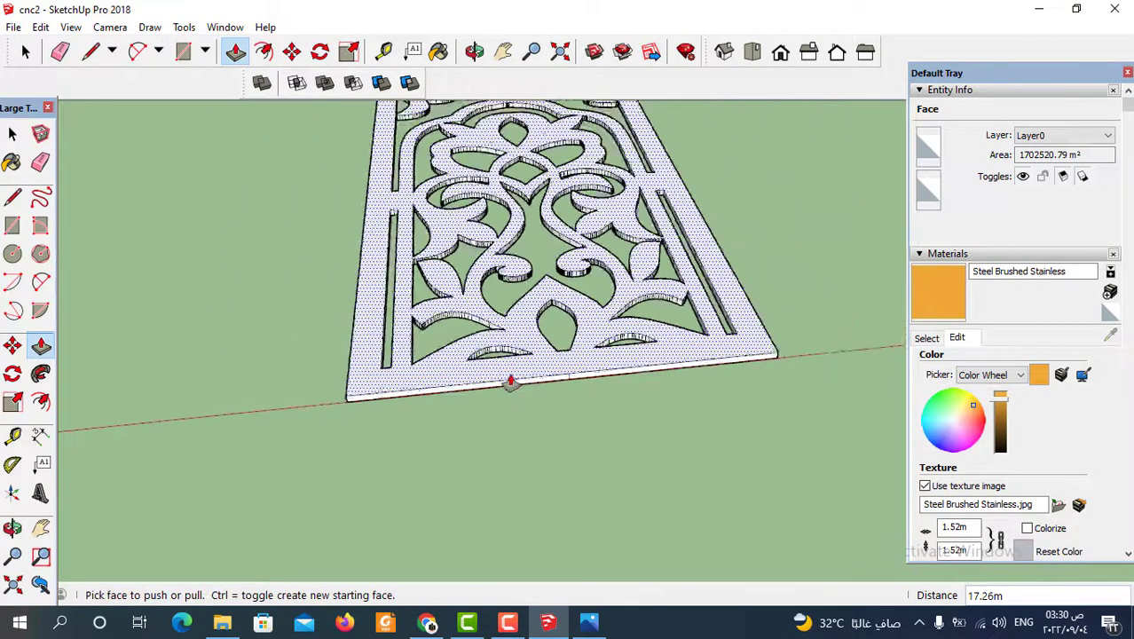
{"action": "scroll", "coordinate": [504, 372], "scroll_direction": "down", "scroll_amount": 2}
{"action": "mouse_move", "coordinate": [504, 371]}
{"action": "middle_mouse_down"}
{"action": "mouse_move", "coordinate": [520, 480]}
{"action": "mouse_move", "coordinate": [550, 304]}
{"action": "mouse_move", "coordinate": [537, 436]}
{"action": "mouse_move", "coordinate": [526, 380]}
{"action": "middle_mouse_up"}
Fill every connected face of the extruded fretwork panel with the orange material.
{"action": "left_click", "coordinate": [26, 51]}
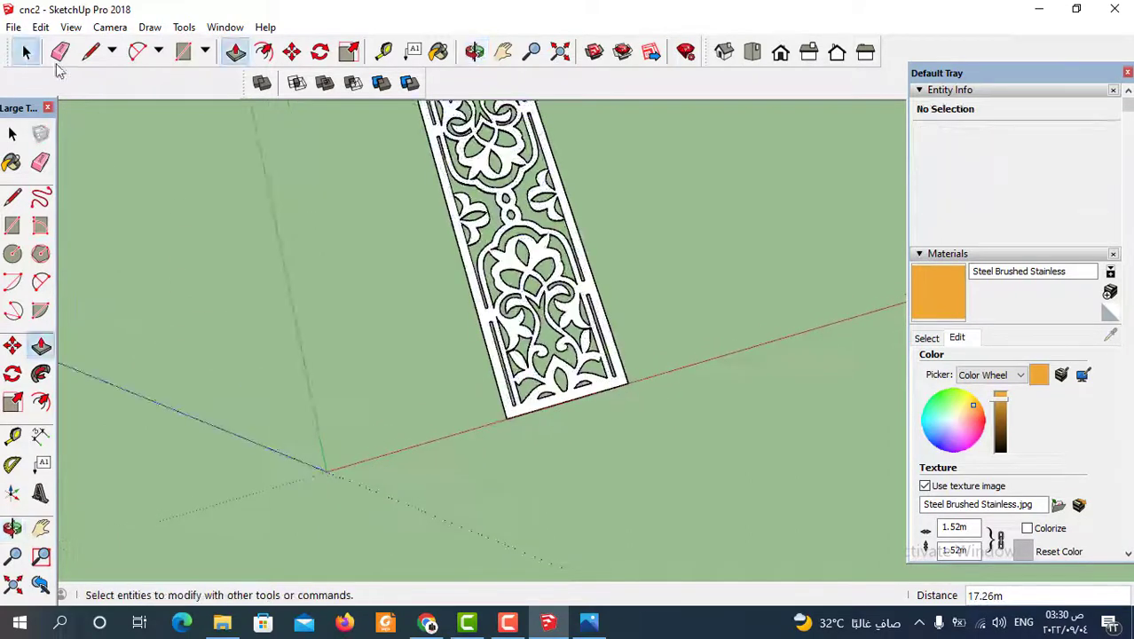
{"action": "left_click", "coordinate": [948, 281]}
{"action": "scroll", "coordinate": [626, 355], "scroll_direction": "up", "scroll_amount": 4}
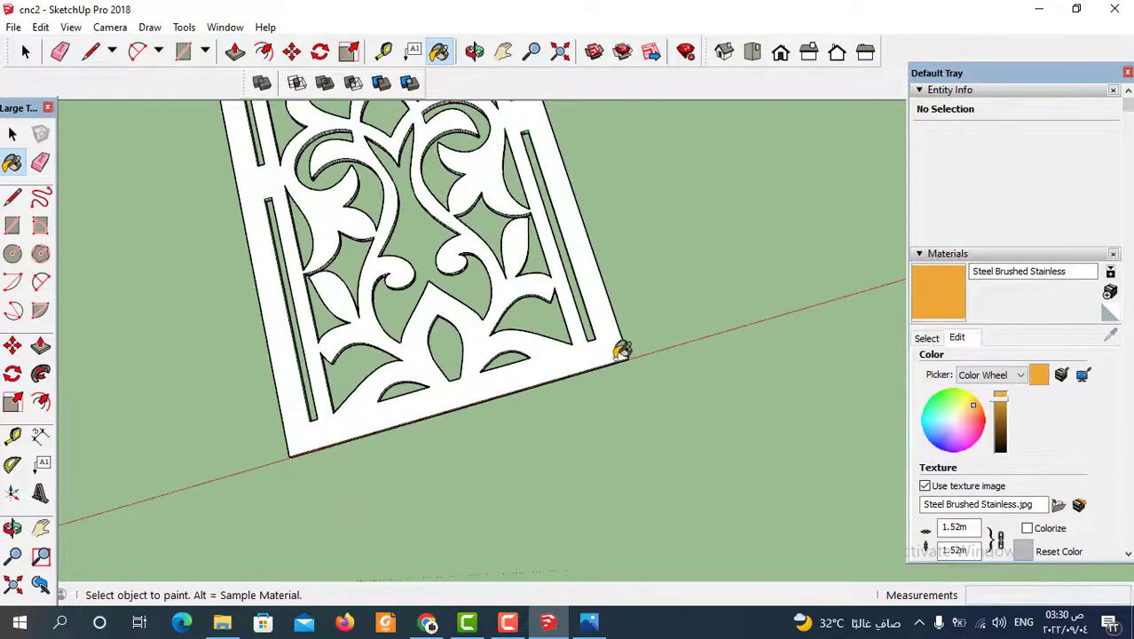
{"action": "left_click", "coordinate": [621, 351]}
{"action": "key", "text": "ctrl"}
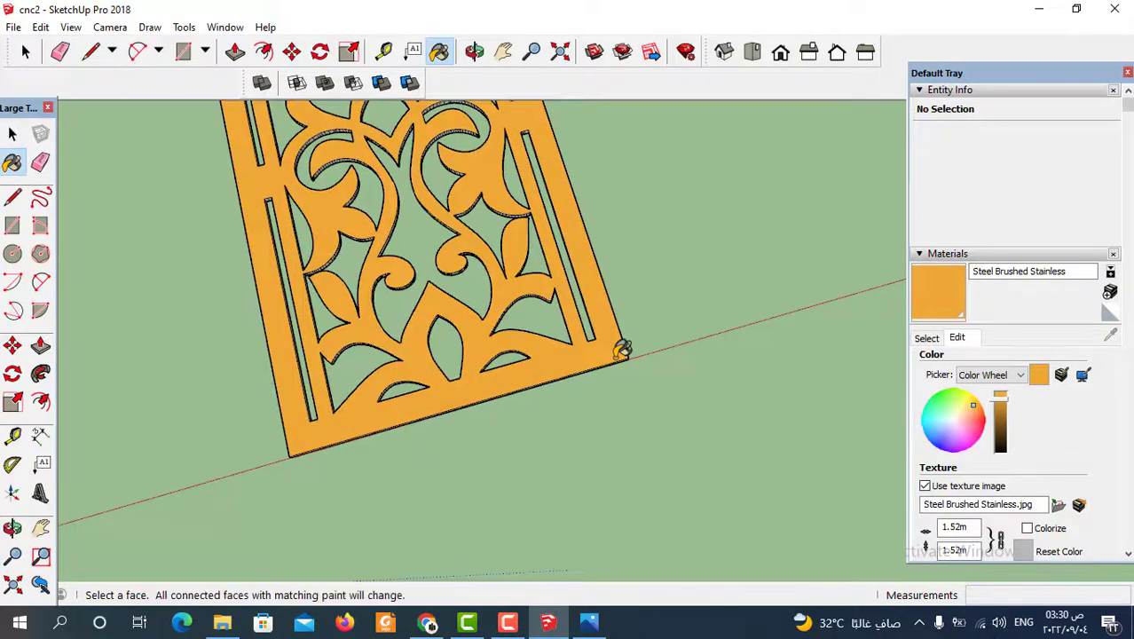
{"action": "key", "text": "ctrl+a"}
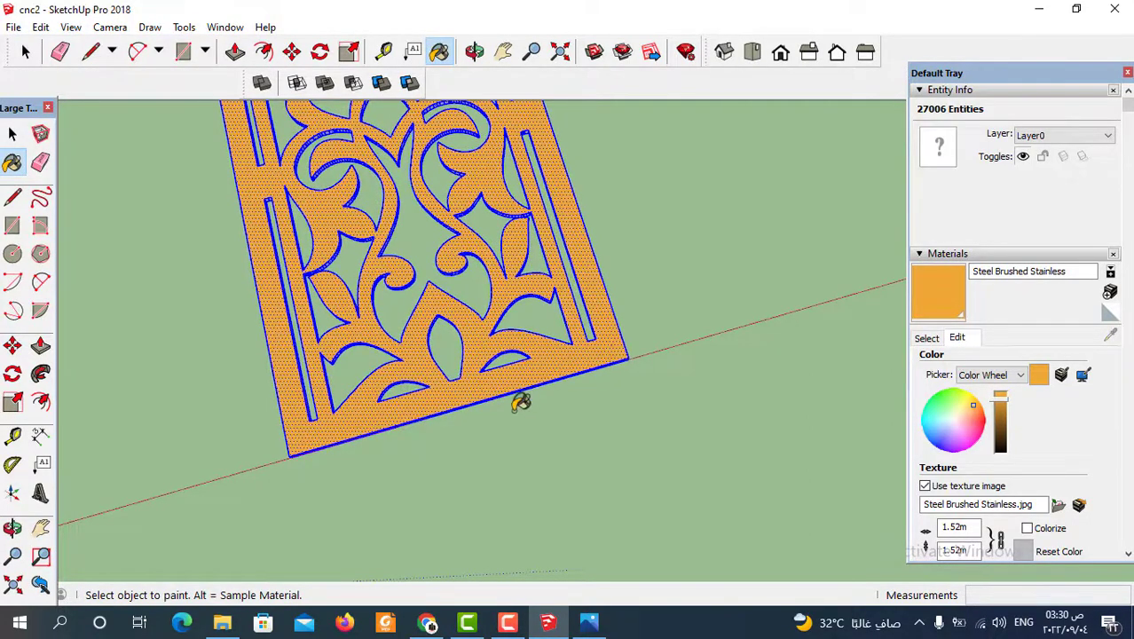
{"action": "scroll", "coordinate": [528, 384], "scroll_direction": "up", "scroll_amount": 1}
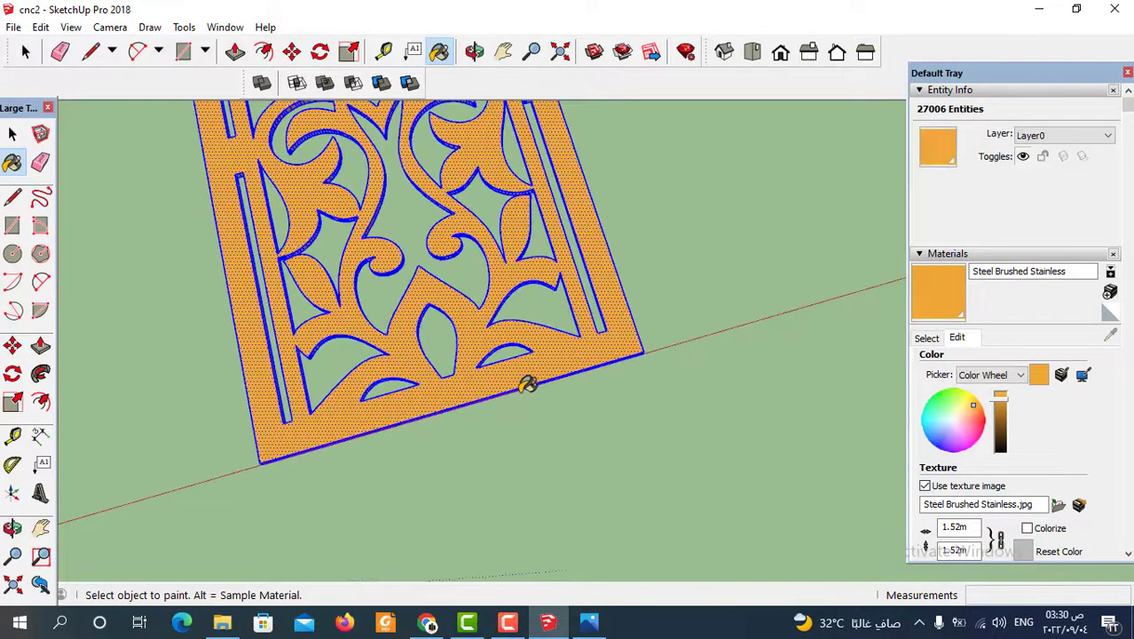
{"action": "mouse_move", "coordinate": [547, 356]}
{"action": "middle_mouse_down"}
{"action": "mouse_move", "coordinate": [516, 380]}
{"action": "mouse_move", "coordinate": [696, 274]}
{"action": "mouse_move", "coordinate": [800, 266]}
{"action": "mouse_move", "coordinate": [556, 370]}
{"action": "mouse_move", "coordinate": [734, 345]}
{"action": "mouse_move", "coordinate": [512, 345]}
{"action": "middle_mouse_up"}
{"action": "scroll", "coordinate": [524, 364], "scroll_direction": "up", "scroll_amount": 2}
{"action": "middle_click_drag", "start_coordinate": [535, 385], "coordinate": [453, 337]}
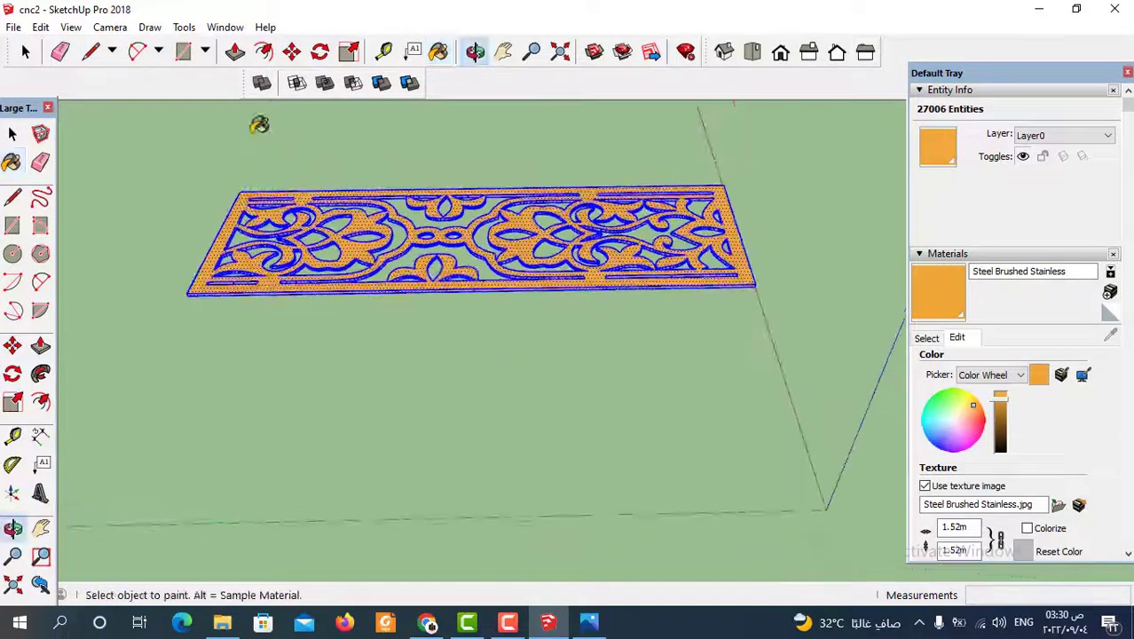
Rotate the panel 90° about its corner so it stands upright.
{"action": "left_click", "coordinate": [12, 374]}
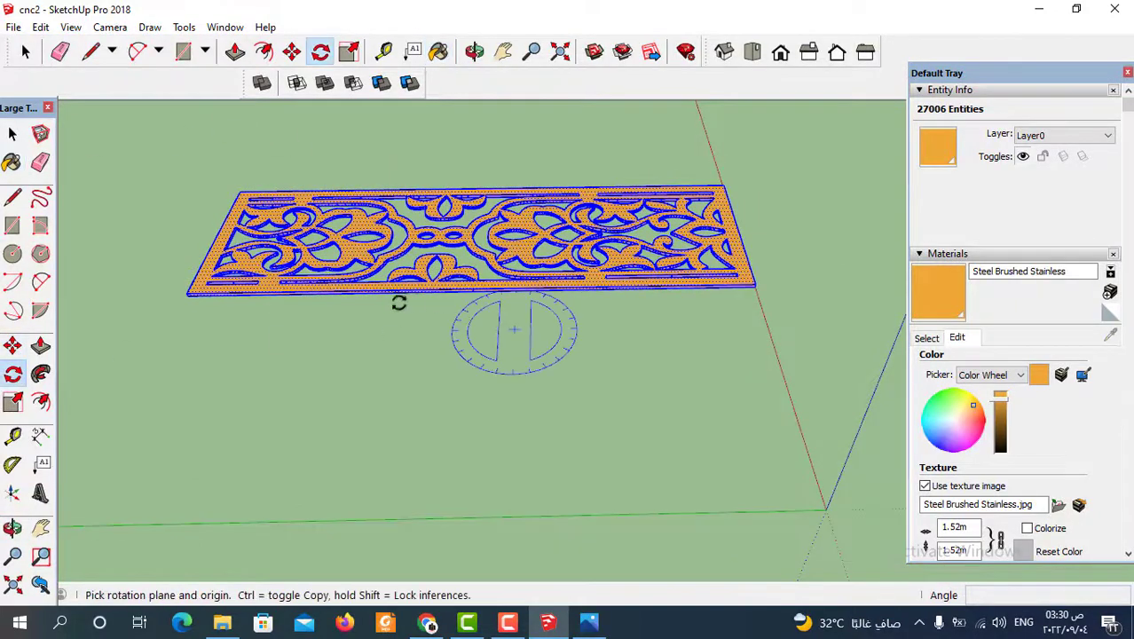
{"action": "scroll", "coordinate": [656, 279], "scroll_direction": "up", "scroll_amount": 3}
{"action": "scroll", "coordinate": [152, 327], "scroll_direction": "down", "scroll_amount": 2}
{"action": "scroll", "coordinate": [153, 280], "scroll_direction": "up", "scroll_amount": 2}
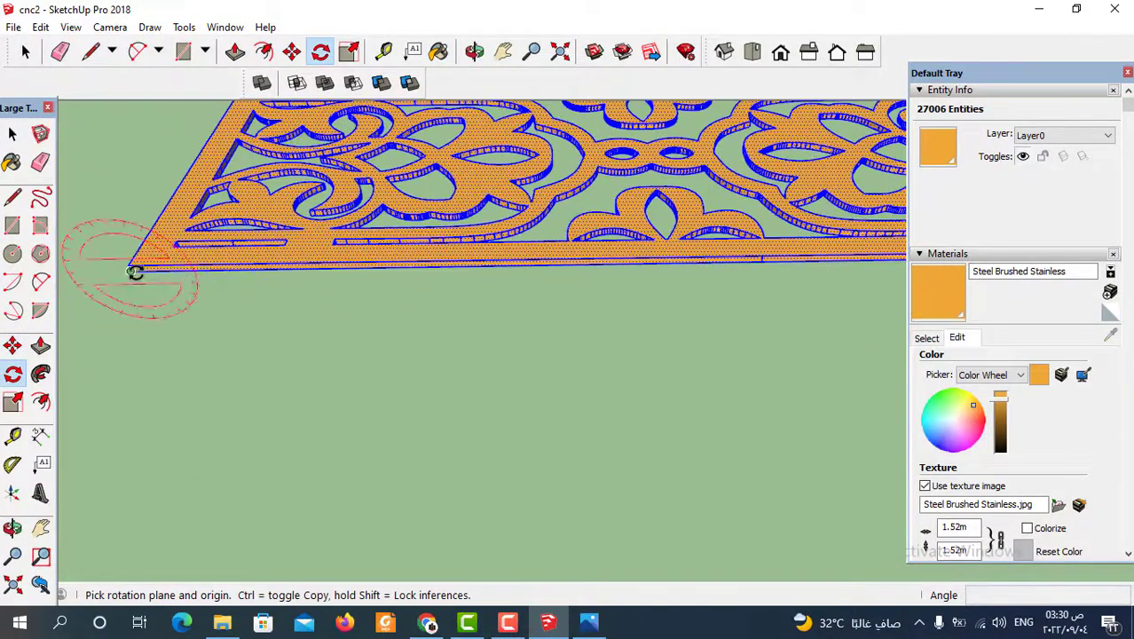
{"action": "left_click", "coordinate": [133, 272]}
{"action": "scroll", "coordinate": [103, 291], "scroll_direction": "down", "scroll_amount": 2}
{"action": "scroll", "coordinate": [286, 317], "scroll_direction": "down", "scroll_amount": 2}
{"action": "scroll", "coordinate": [537, 307], "scroll_direction": "up", "scroll_amount": 3}
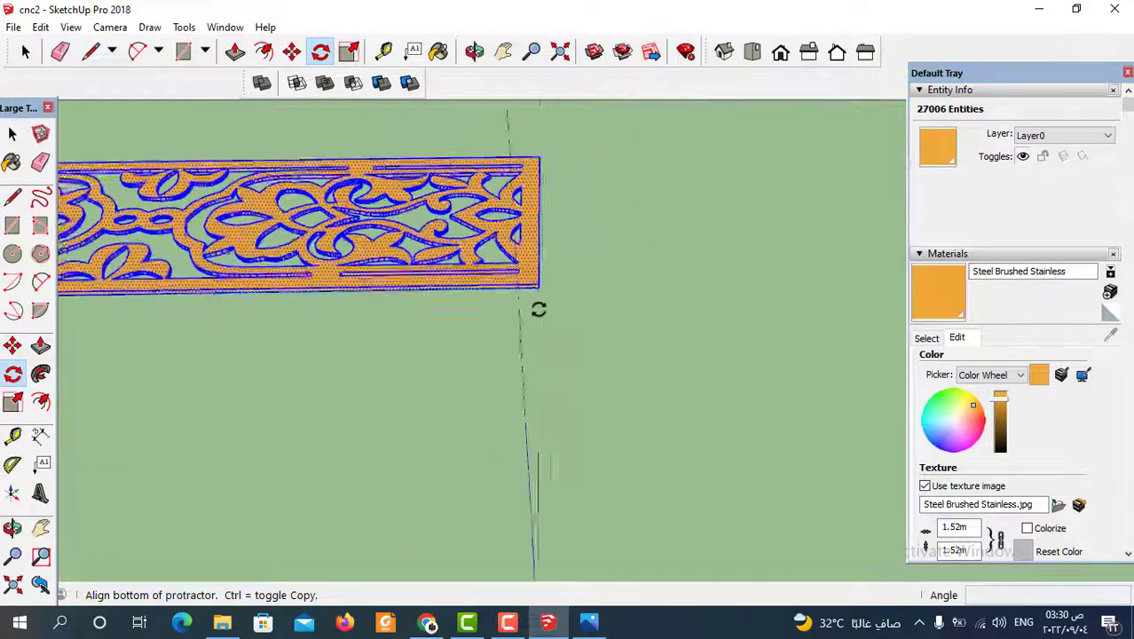
{"action": "scroll", "coordinate": [544, 275], "scroll_direction": "up", "scroll_amount": 2}
{"action": "left_click", "coordinate": [543, 329]}
{"action": "type", "text": "90"}
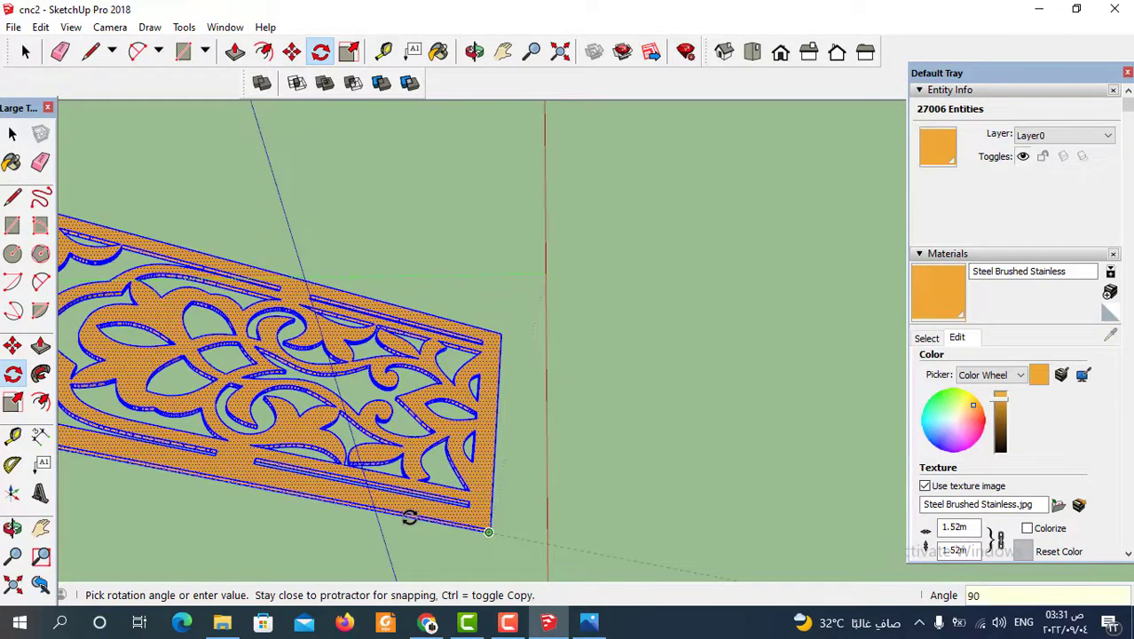
{"action": "key", "text": "Return"}
Move the upright panel by its bottom corner to the model origin.
{"action": "key", "text": "m"}
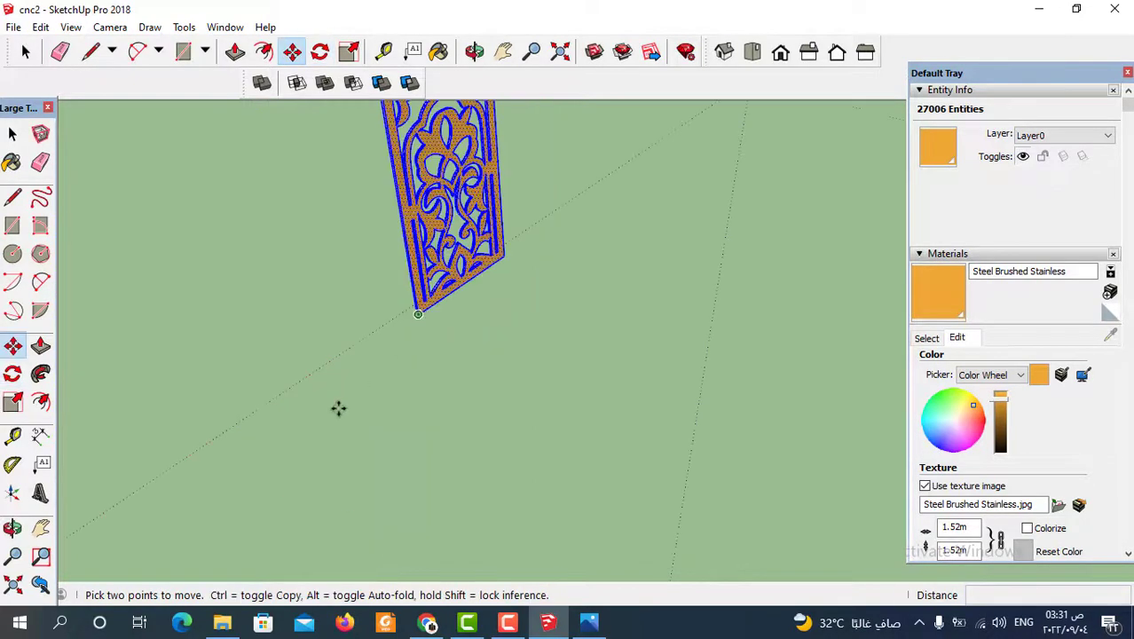
{"action": "left_click", "coordinate": [418, 314]}
{"action": "scroll", "coordinate": [389, 360], "scroll_direction": "down", "scroll_amount": 4}
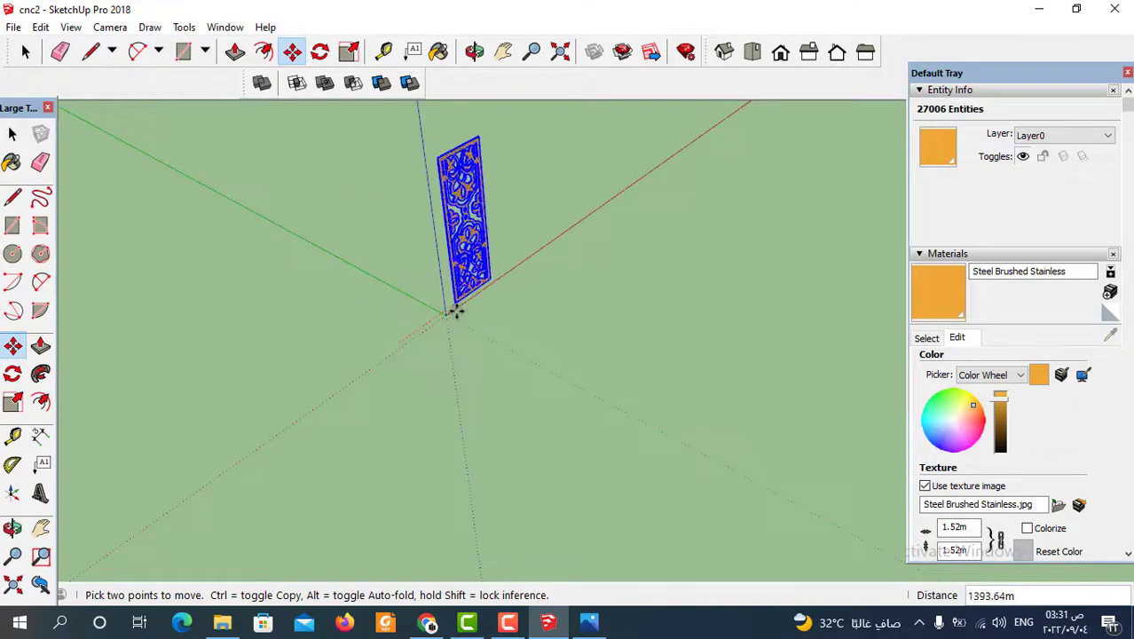
{"action": "scroll", "coordinate": [454, 311], "scroll_direction": "up", "scroll_amount": 3}
{"action": "mouse_move", "coordinate": [552, 339]}
{"action": "middle_mouse_down"}
{"action": "mouse_move", "coordinate": [468, 354]}
{"action": "mouse_move", "coordinate": [89, 181]}
{"action": "middle_mouse_up"}
{"action": "left_click", "coordinate": [26, 51]}
{"action": "scroll", "coordinate": [501, 357], "scroll_direction": "down", "scroll_amount": 2}
{"action": "left_click", "coordinate": [497, 430]}
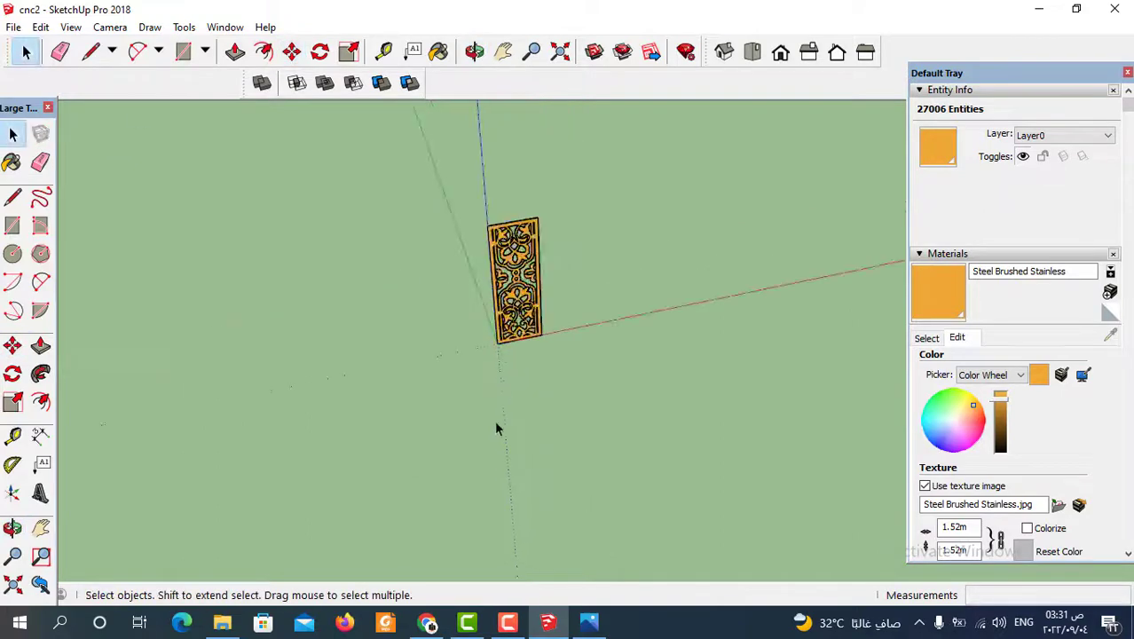
{"action": "scroll", "coordinate": [497, 430], "scroll_direction": "up", "scroll_amount": 2}
{"action": "scroll", "coordinate": [431, 461], "scroll_direction": "up", "scroll_amount": 2}
{"action": "mouse_move", "coordinate": [431, 466]}
{"action": "middle_mouse_down"}
{"action": "mouse_move", "coordinate": [416, 426]}
{"action": "mouse_move", "coordinate": [435, 435]}
{"action": "mouse_move", "coordinate": [454, 387]}
{"action": "mouse_move", "coordinate": [480, 422]}
{"action": "mouse_move", "coordinate": [474, 391]}
{"action": "mouse_move", "coordinate": [517, 433]}
{"action": "mouse_move", "coordinate": [519, 458]}
{"action": "mouse_move", "coordinate": [430, 398]}
{"action": "mouse_move", "coordinate": [446, 418]}
{"action": "middle_mouse_up"}
{"action": "scroll", "coordinate": [439, 436], "scroll_direction": "up", "scroll_amount": 2}
{"action": "scroll", "coordinate": [455, 387], "scroll_direction": "down", "scroll_amount": 2}
{"action": "scroll", "coordinate": [468, 393], "scroll_direction": "up", "scroll_amount": 2}
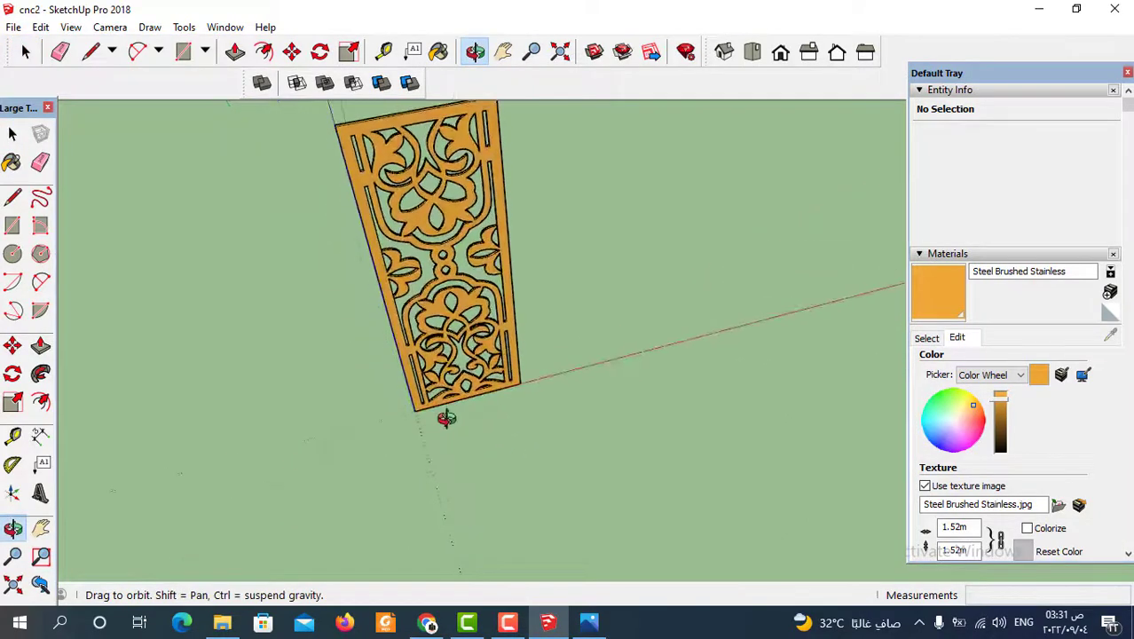
{"action": "scroll", "coordinate": [515, 318], "scroll_direction": "up", "scroll_amount": 3}
{"action": "scroll", "coordinate": [519, 376], "scroll_direction": "down", "scroll_amount": 4}
{"action": "mouse_move", "coordinate": [519, 376]}
{"action": "middle_mouse_down"}
{"action": "mouse_move", "coordinate": [547, 436]}
{"action": "mouse_move", "coordinate": [465, 446]}
{"action": "mouse_move", "coordinate": [330, 368]}
{"action": "middle_mouse_up"}
{"action": "scroll", "coordinate": [465, 446], "scroll_direction": "up", "scroll_amount": 3}
{"action": "scroll", "coordinate": [465, 446], "scroll_direction": "up", "scroll_amount": 2}
{"action": "scroll", "coordinate": [463, 430], "scroll_direction": "down", "scroll_amount": 4}
{"action": "scroll", "coordinate": [486, 418], "scroll_direction": "up", "scroll_amount": 4}
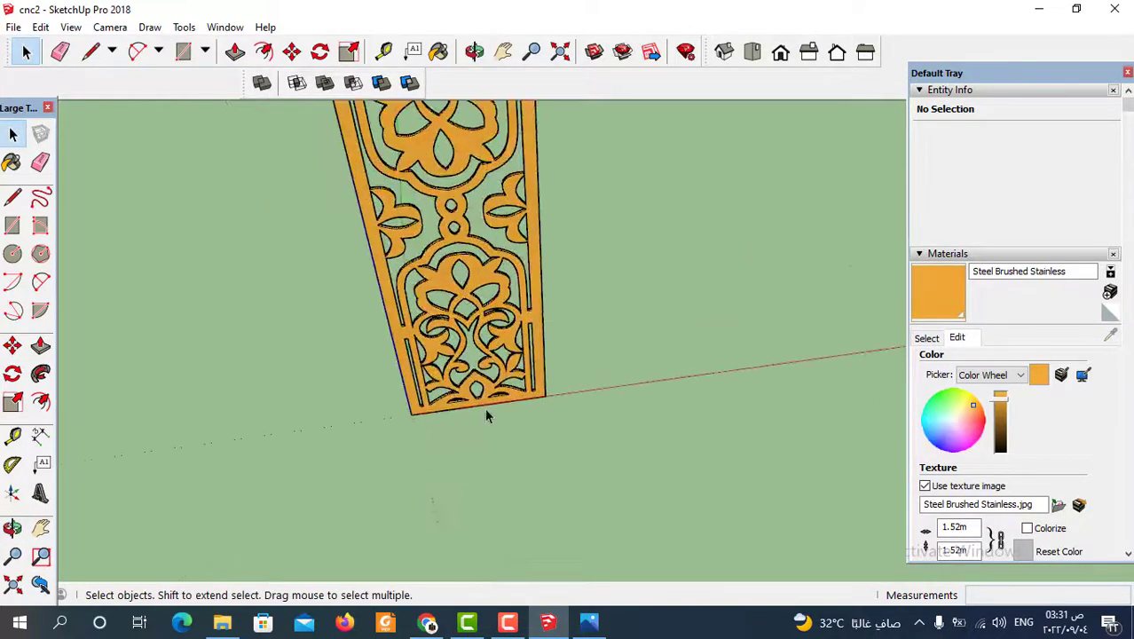
{"action": "scroll", "coordinate": [486, 416], "scroll_direction": "down", "scroll_amount": 3}
{"action": "mouse_move", "coordinate": [517, 464]}
{"action": "middle_mouse_down"}
{"action": "mouse_move", "coordinate": [470, 417]}
{"action": "mouse_move", "coordinate": [544, 442]}
{"action": "middle_mouse_up"}
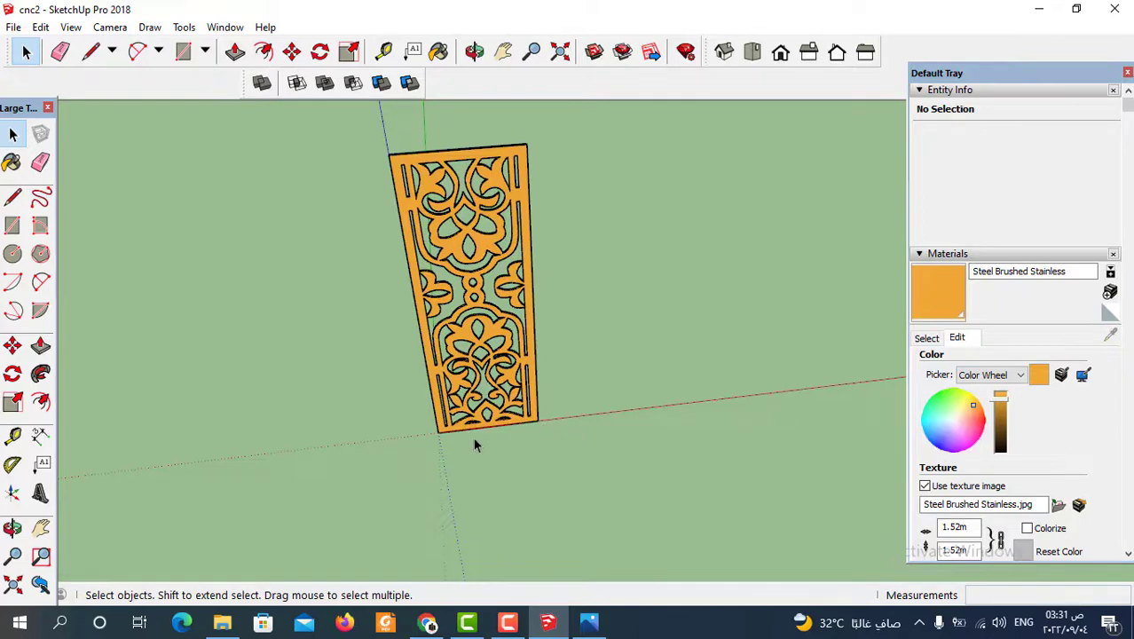
{"action": "mouse_move", "coordinate": [474, 444]}
{"action": "middle_mouse_down"}
{"action": "mouse_move", "coordinate": [519, 426]}
{"action": "mouse_move", "coordinate": [529, 470]}
{"action": "mouse_move", "coordinate": [462, 385]}
{"action": "mouse_move", "coordinate": [718, 393]}
{"action": "middle_mouse_up"}
{"action": "scroll", "coordinate": [532, 423], "scroll_direction": "up", "scroll_amount": 2}
{"action": "scroll", "coordinate": [524, 444], "scroll_direction": "up", "scroll_amount": 3}
{"action": "scroll", "coordinate": [588, 372], "scroll_direction": "down", "scroll_amount": 3}
{"action": "scroll", "coordinate": [575, 373], "scroll_direction": "up", "scroll_amount": 3}
{"action": "scroll", "coordinate": [585, 455], "scroll_direction": "down", "scroll_amount": 3}
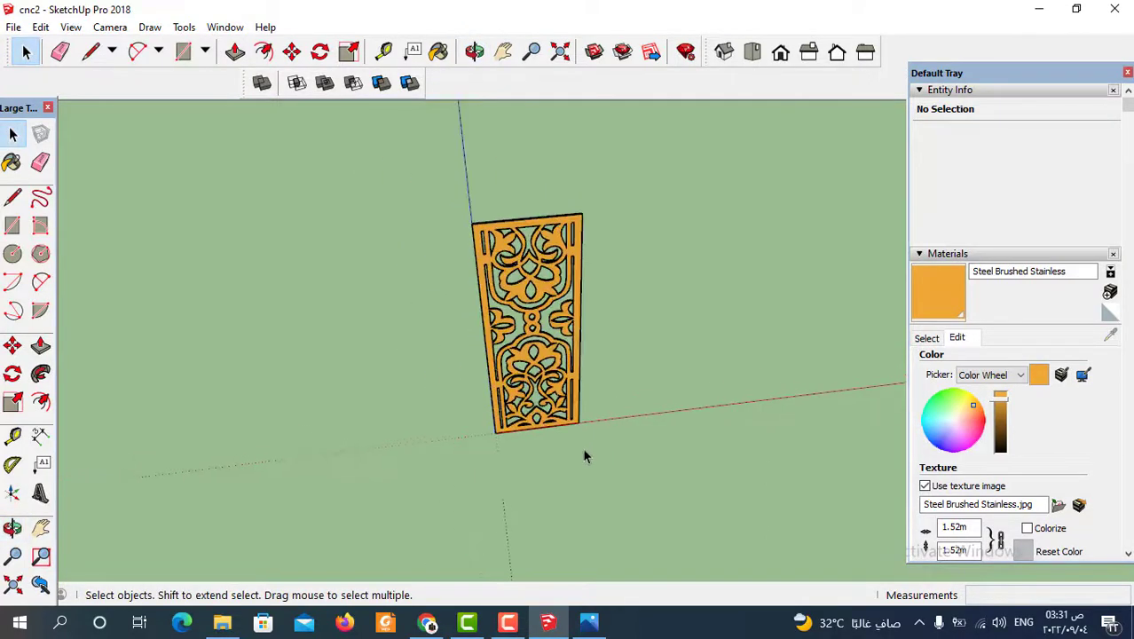
{"action": "scroll", "coordinate": [568, 435], "scroll_direction": "up", "scroll_amount": 3}
{"action": "scroll", "coordinate": [541, 417], "scroll_direction": "up", "scroll_amount": 3}
{"action": "middle_click_drag", "start_coordinate": [541, 417], "coordinate": [537, 426]}
{"action": "scroll", "coordinate": [535, 417], "scroll_direction": "down", "scroll_amount": 3}
{"action": "scroll", "coordinate": [537, 426], "scroll_direction": "up", "scroll_amount": 3}
{"action": "scroll", "coordinate": [543, 436], "scroll_direction": "down", "scroll_amount": 3}
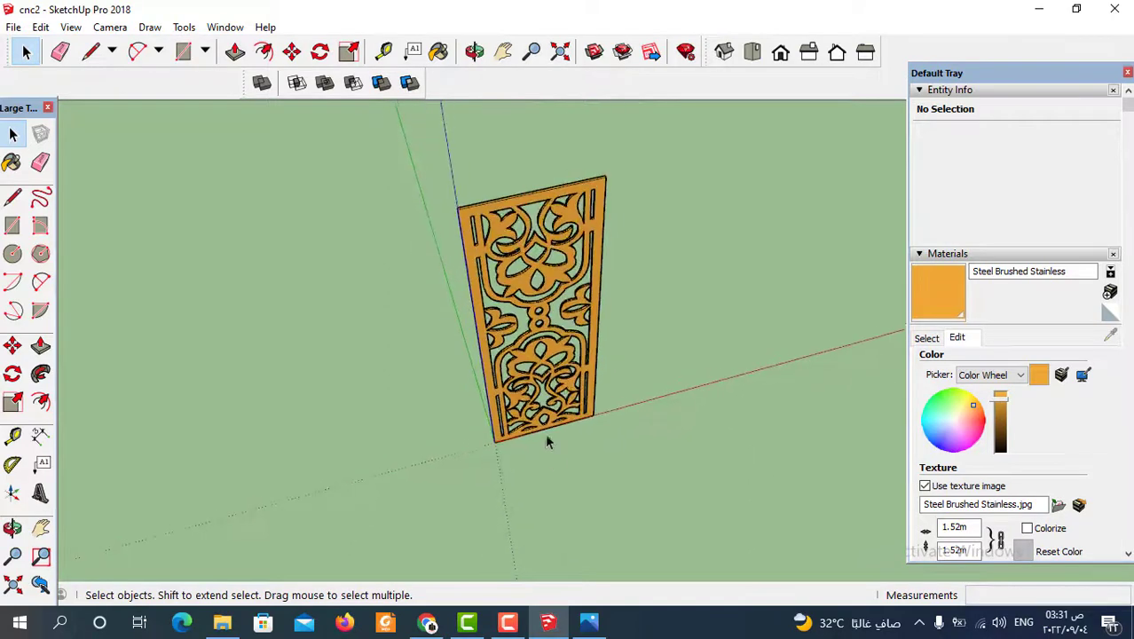
{"action": "scroll", "coordinate": [547, 435], "scroll_direction": "up", "scroll_amount": 3}
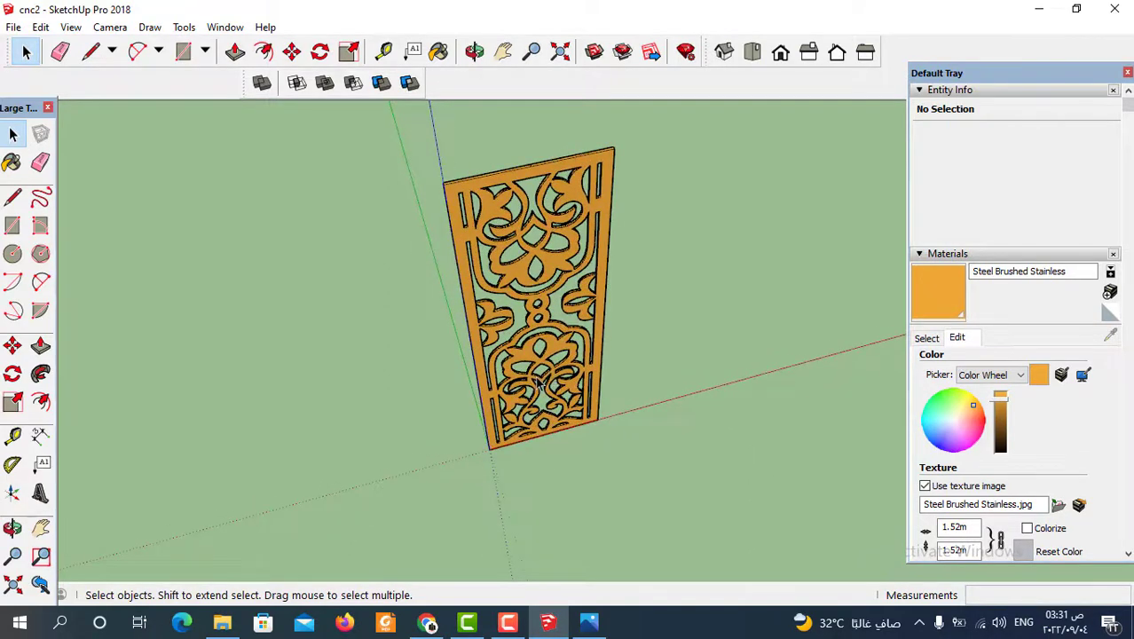